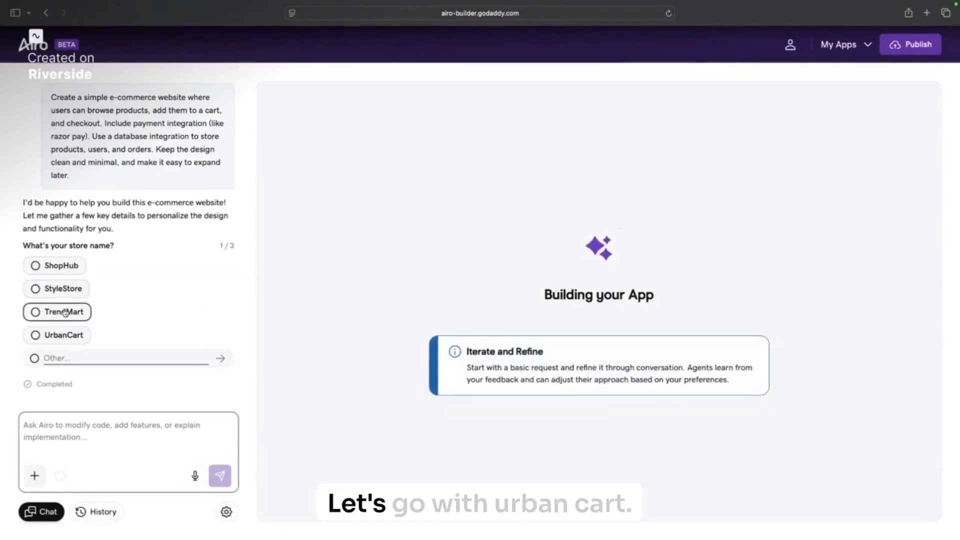
Step: Answer the setup chat with UrbanCart, Beauty & Cosmetics, and Young adults (18-30)
{"action": "left_click", "coordinate": [77, 335]}
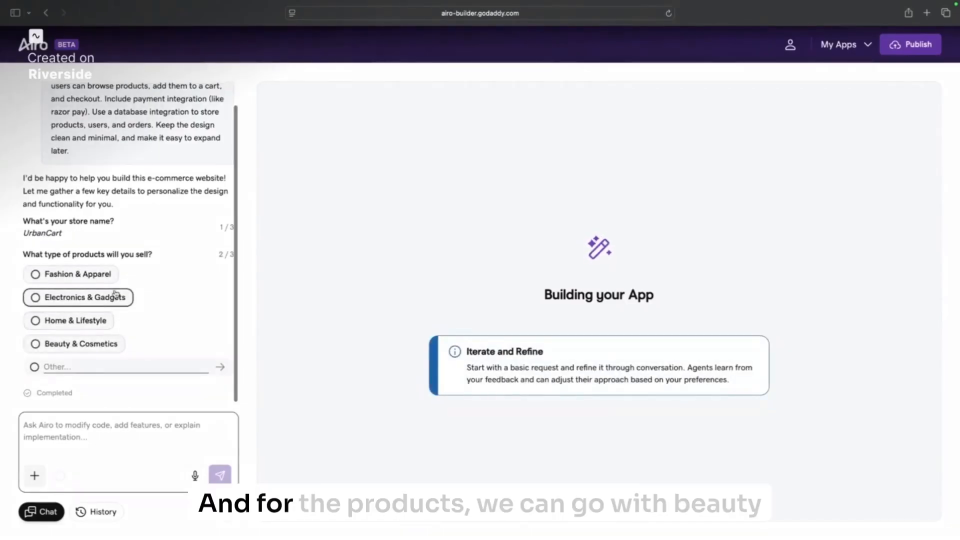
{"action": "left_click", "coordinate": [79, 344]}
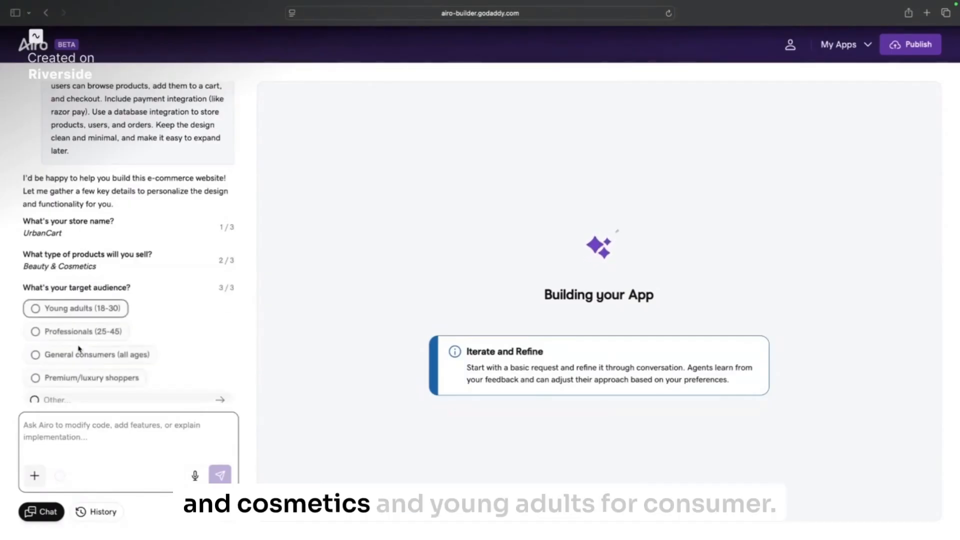
{"action": "left_click", "coordinate": [107, 307]}
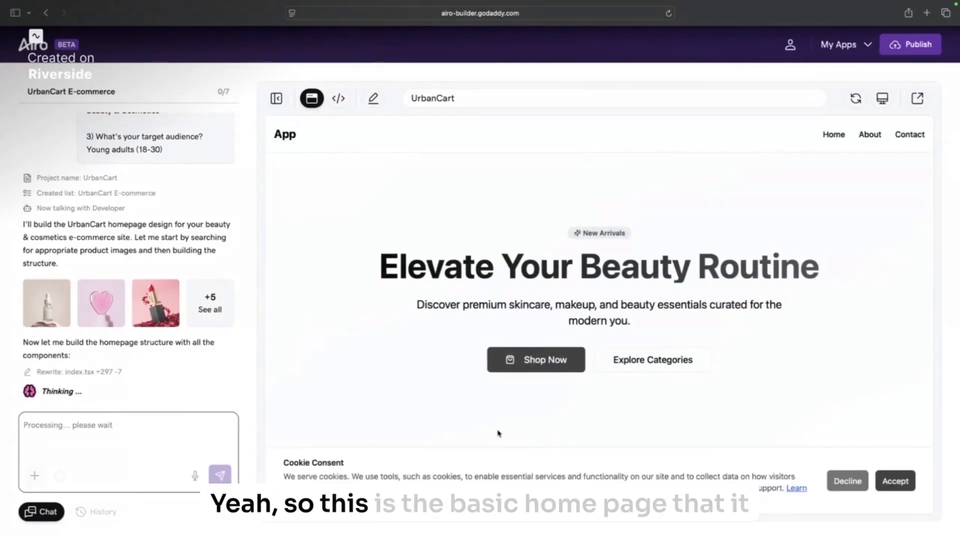
Step: Accept the preview's cookie banner and scroll through the generated UrbanCart homepage
{"action": "left_click", "coordinate": [896, 481]}
{"action": "scroll", "coordinate": [712, 450], "scroll_direction": "down", "scroll_amount": 8}
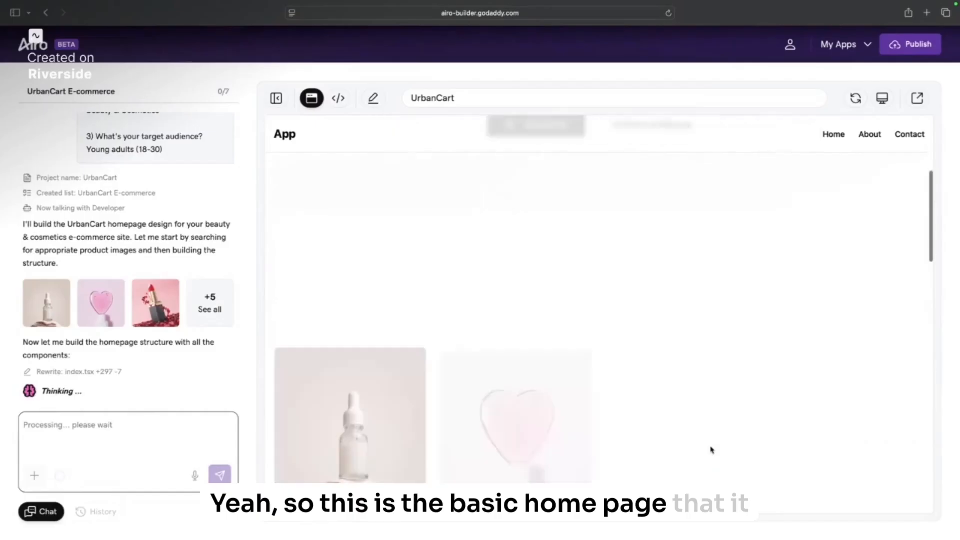
{"action": "scroll", "coordinate": [712, 451], "scroll_direction": "down", "scroll_amount": 6}
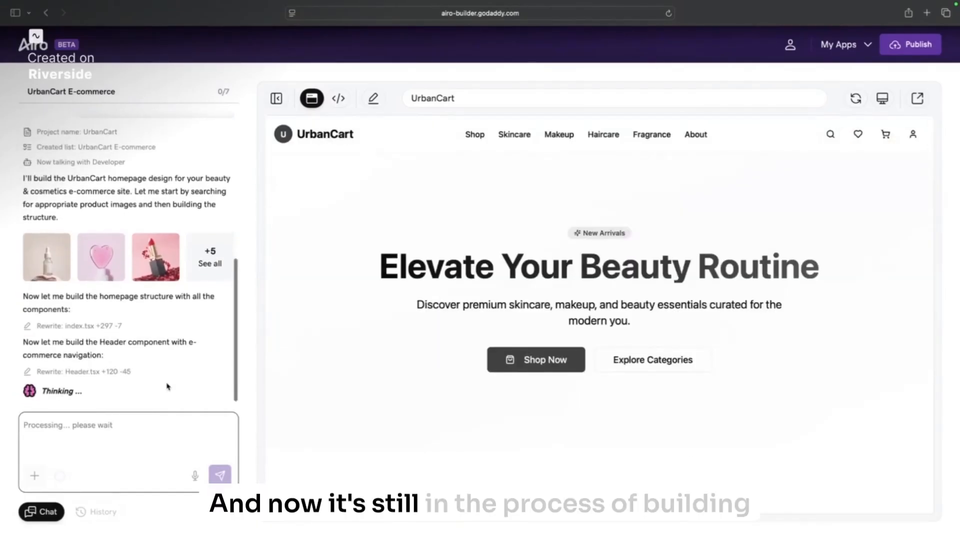
{"action": "scroll", "coordinate": [572, 369], "scroll_direction": "down", "scroll_amount": 10}
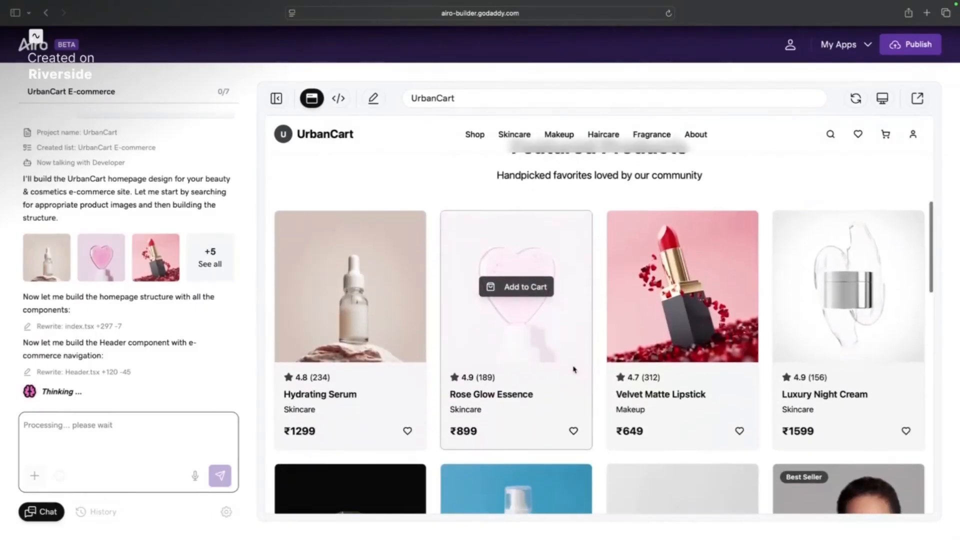
{"action": "scroll", "coordinate": [575, 367], "scroll_direction": "down", "scroll_amount": 3}
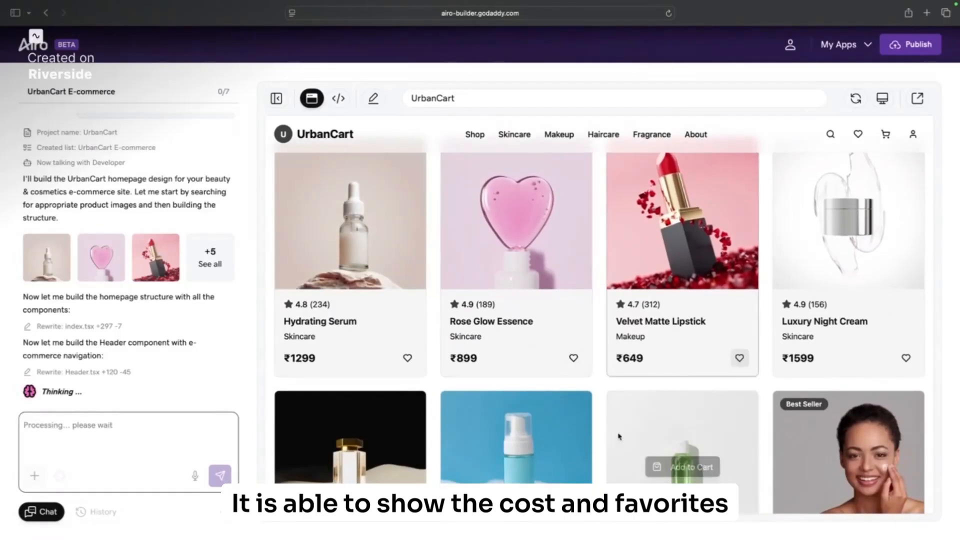
{"action": "scroll", "coordinate": [584, 453], "scroll_direction": "down", "scroll_amount": 15}
{"action": "scroll", "coordinate": [584, 452], "scroll_direction": "down", "scroll_amount": 20}
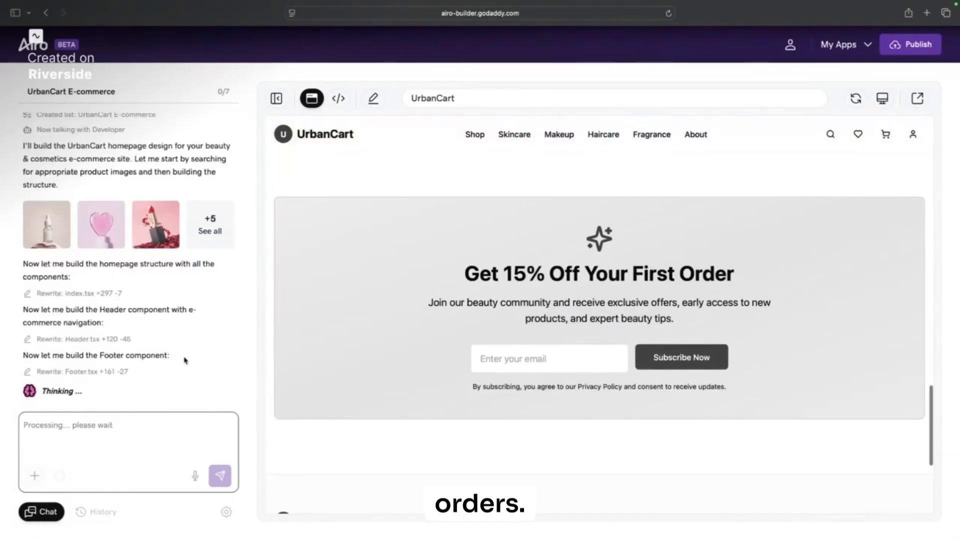
{"action": "scroll", "coordinate": [309, 361], "scroll_direction": "down", "scroll_amount": 9}
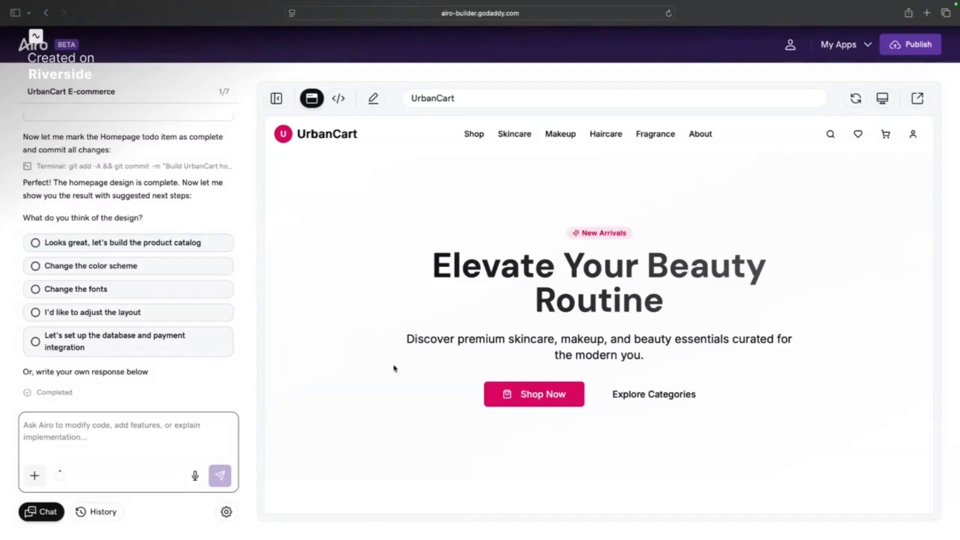
Step: Have Airo build the missing Skincare category page
{"action": "left_click", "coordinate": [517, 135]}
{"action": "left_click", "coordinate": [566, 137]}
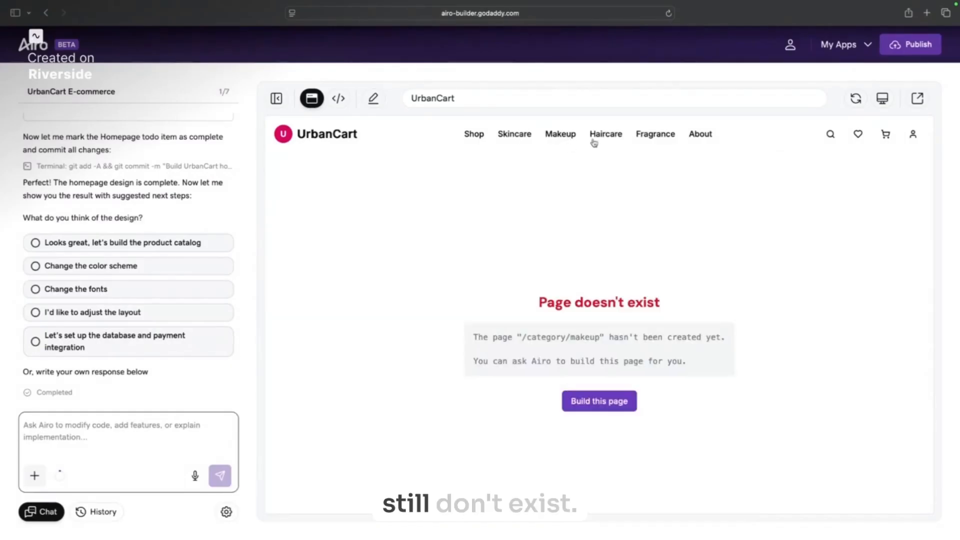
{"action": "left_click", "coordinate": [521, 138]}
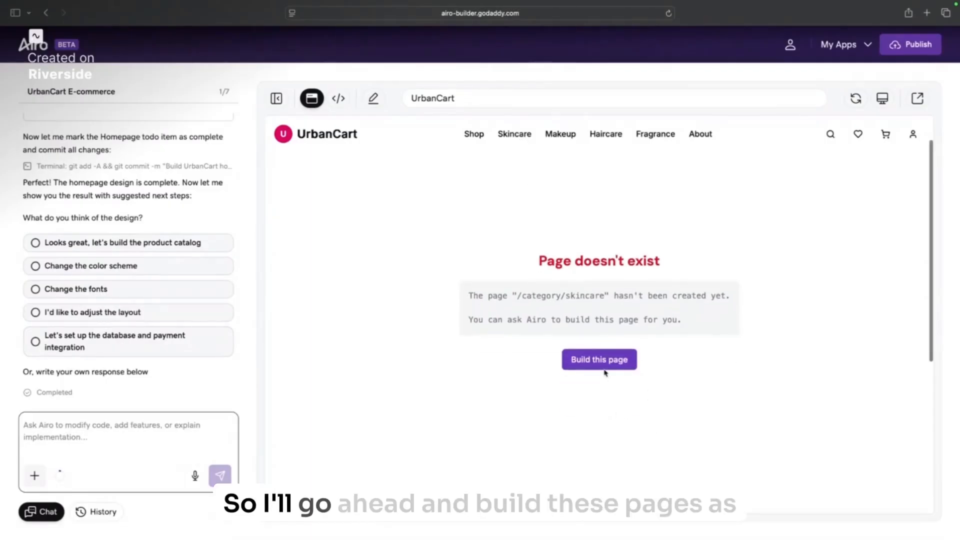
{"action": "left_click", "coordinate": [605, 361]}
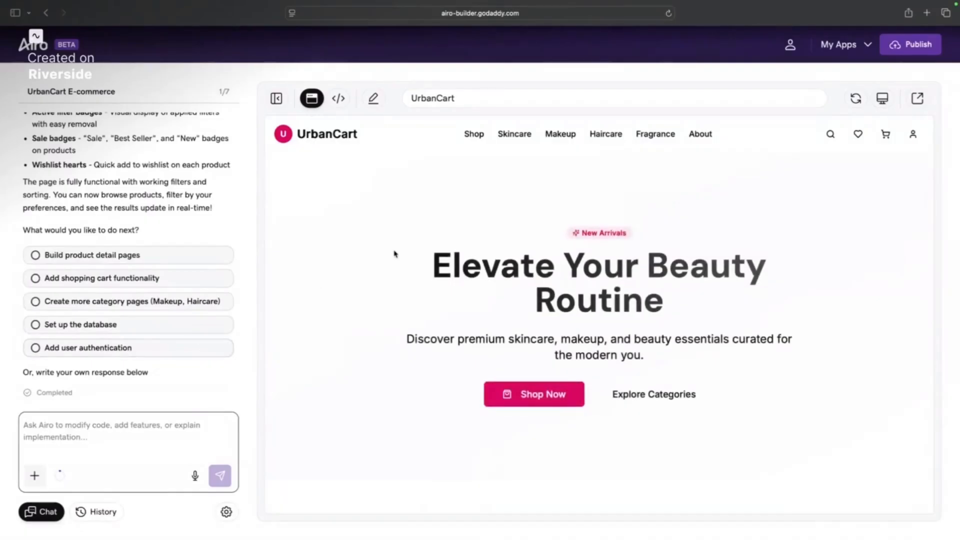
Step: On the Skincare page, lower the maximum price to ₹3400 and filter to Moisturizer
{"action": "left_click", "coordinate": [505, 133]}
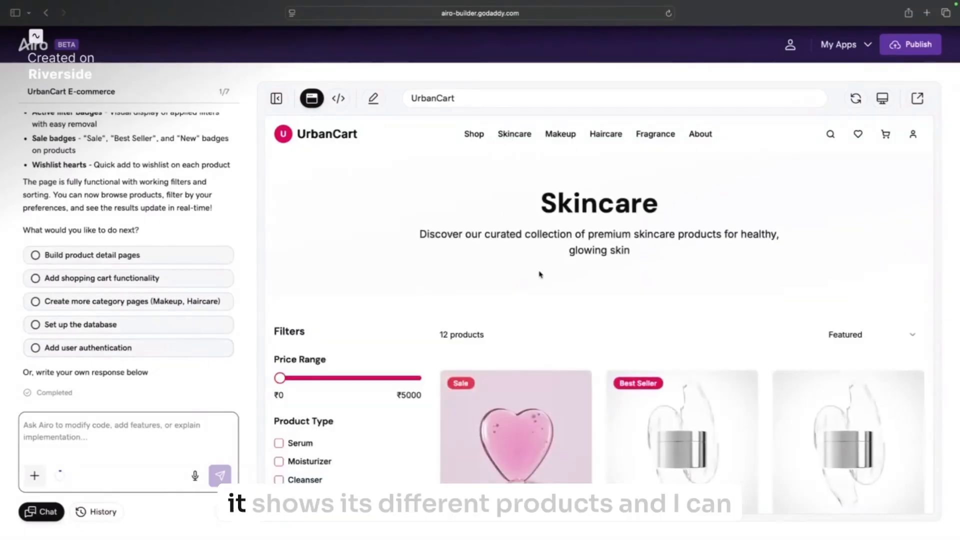
{"action": "scroll", "coordinate": [540, 274], "scroll_direction": "down", "scroll_amount": 5}
{"action": "left_click_drag", "start_coordinate": [280, 226], "coordinate": [300, 226]}
{"action": "left_click", "coordinate": [374, 225]}
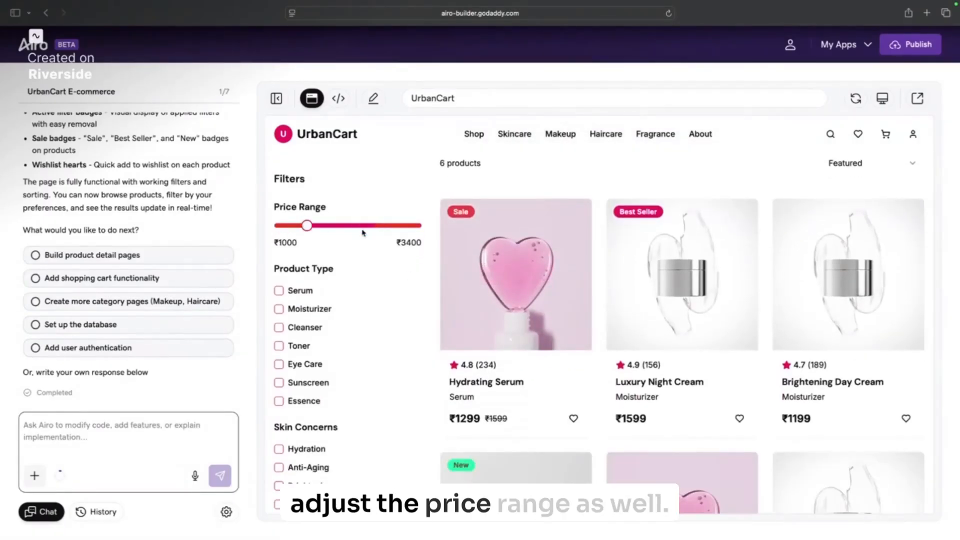
{"action": "scroll", "coordinate": [320, 272], "scroll_direction": "down", "scroll_amount": 2}
{"action": "left_click", "coordinate": [311, 258]}
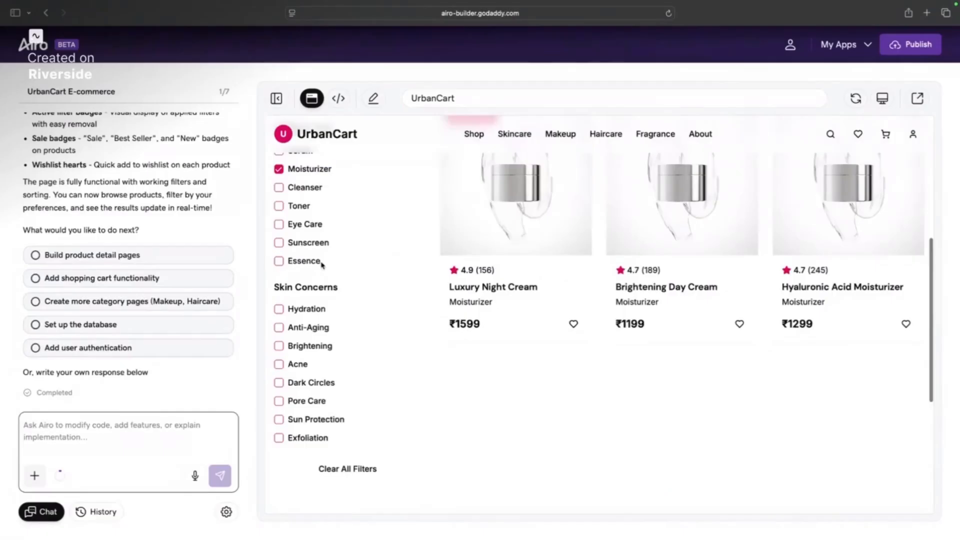
Step: Clear the Moisturizer filter and try opening the store's Shop page
{"action": "scroll", "coordinate": [349, 253], "scroll_direction": "up", "scroll_amount": 5}
{"action": "scroll", "coordinate": [351, 280], "scroll_direction": "down", "scroll_amount": 5}
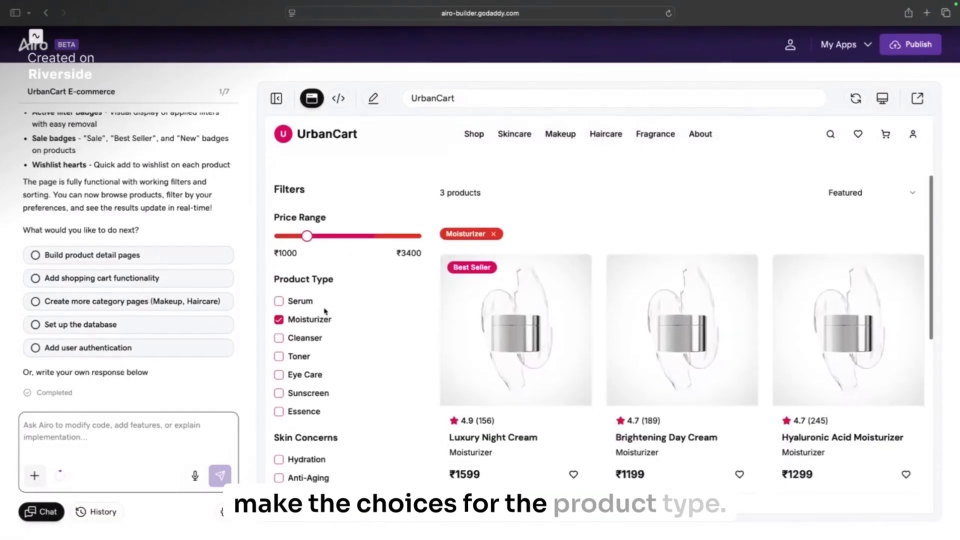
{"action": "left_click", "coordinate": [326, 318]}
{"action": "scroll", "coordinate": [450, 225], "scroll_direction": "up", "scroll_amount": 2}
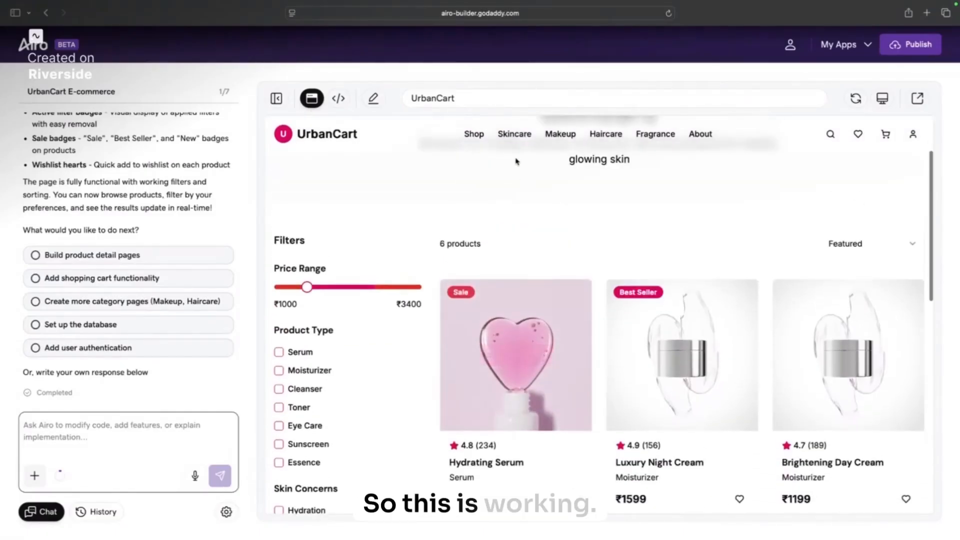
{"action": "left_click", "coordinate": [473, 134]}
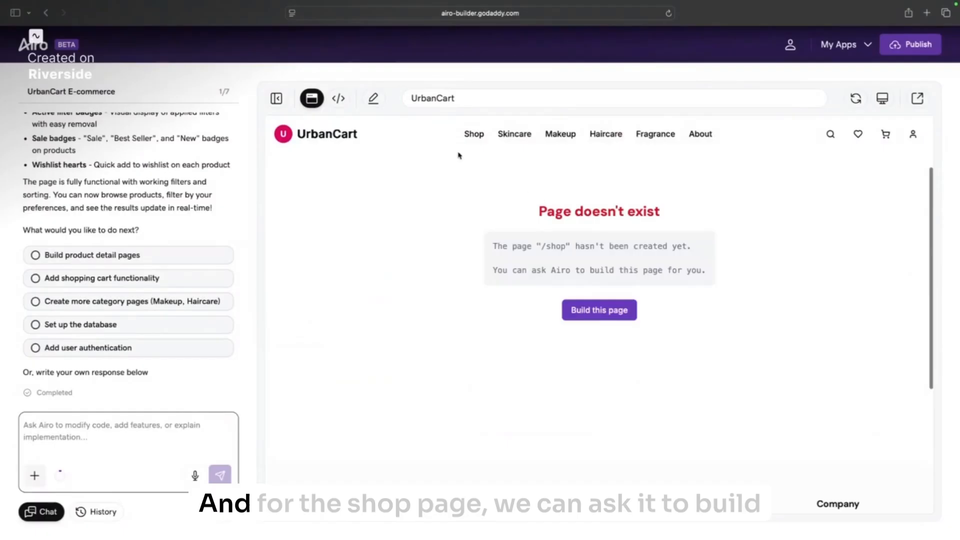
Step: Have Airo build the missing /shop page as the store's browsing hub
{"action": "left_click", "coordinate": [614, 316]}
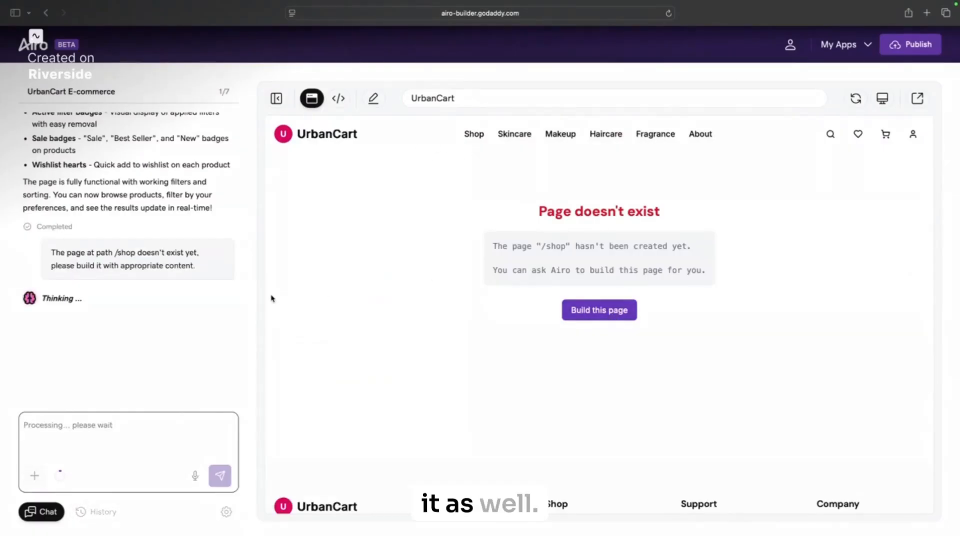
{"action": "scroll", "coordinate": [226, 300], "scroll_direction": "up", "scroll_amount": 3}
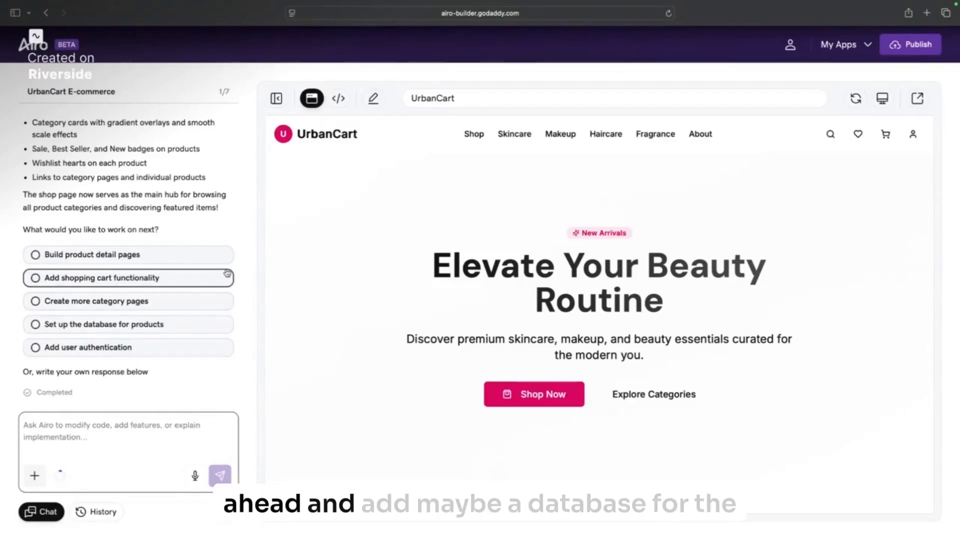
Step: Request the 'Set up the database for products' suggestion and review Airo's nine-table result
{"action": "left_click", "coordinate": [213, 324]}
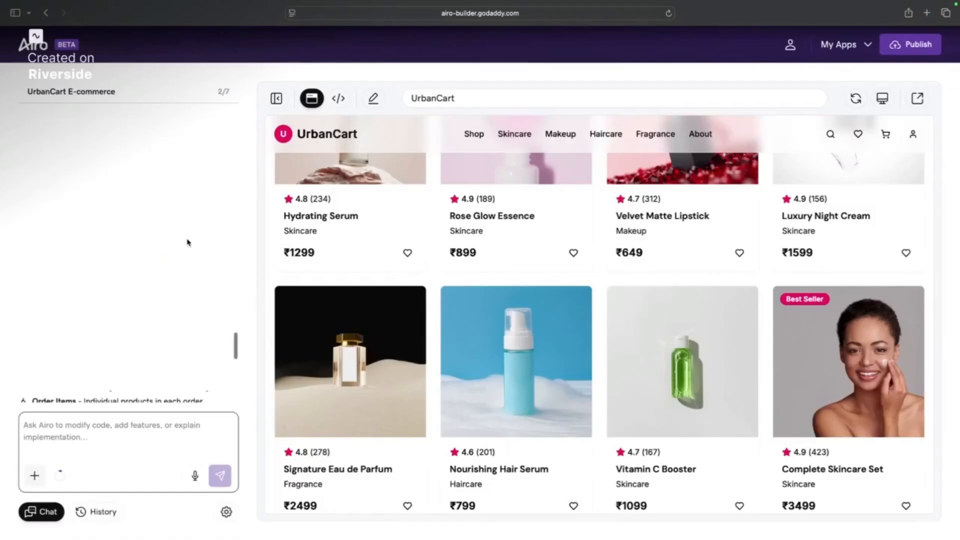
{"action": "scroll", "coordinate": [188, 243], "scroll_direction": "down", "scroll_amount": 10}
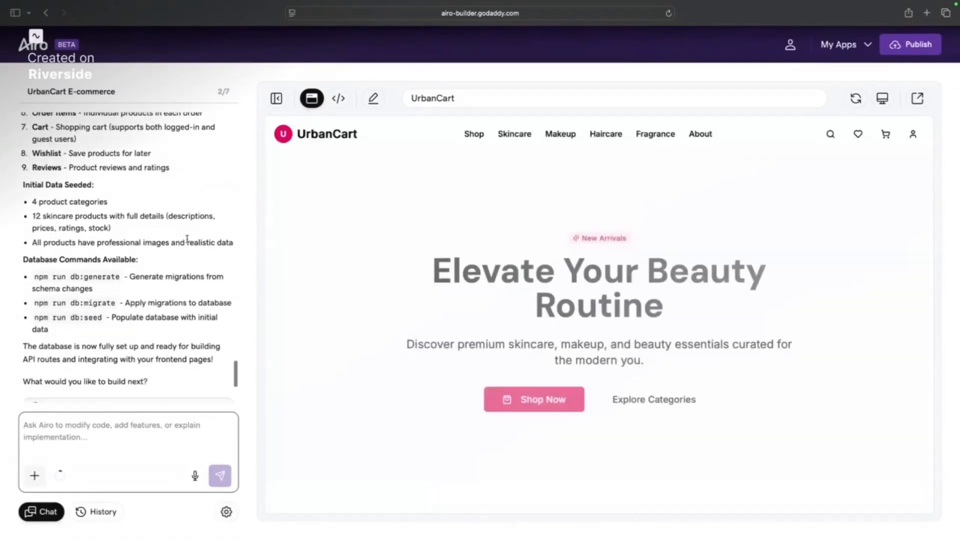
{"action": "scroll", "coordinate": [187, 243], "scroll_direction": "up", "scroll_amount": 5}
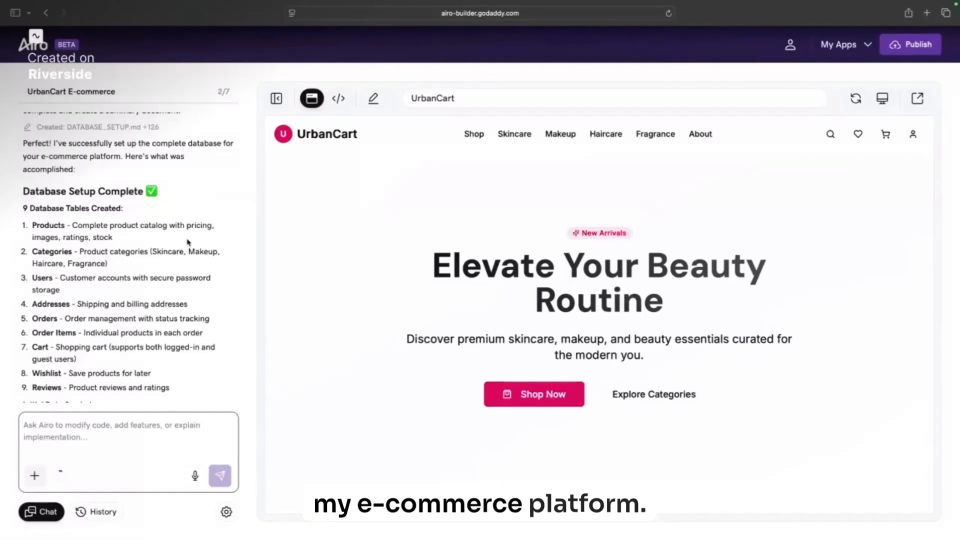
{"action": "scroll", "coordinate": [188, 243], "scroll_direction": "down", "scroll_amount": 3}
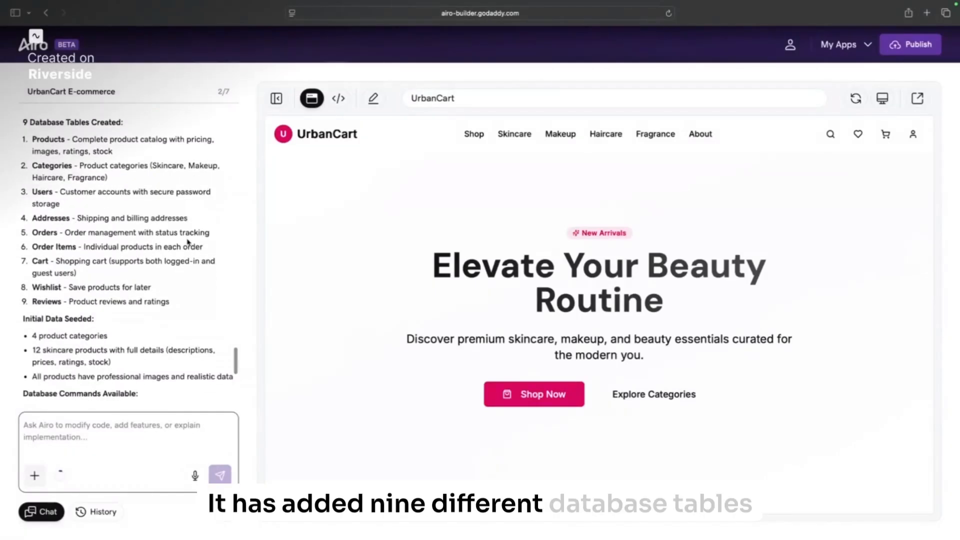
{"action": "scroll", "coordinate": [388, 201], "scroll_direction": "down", "scroll_amount": 5}
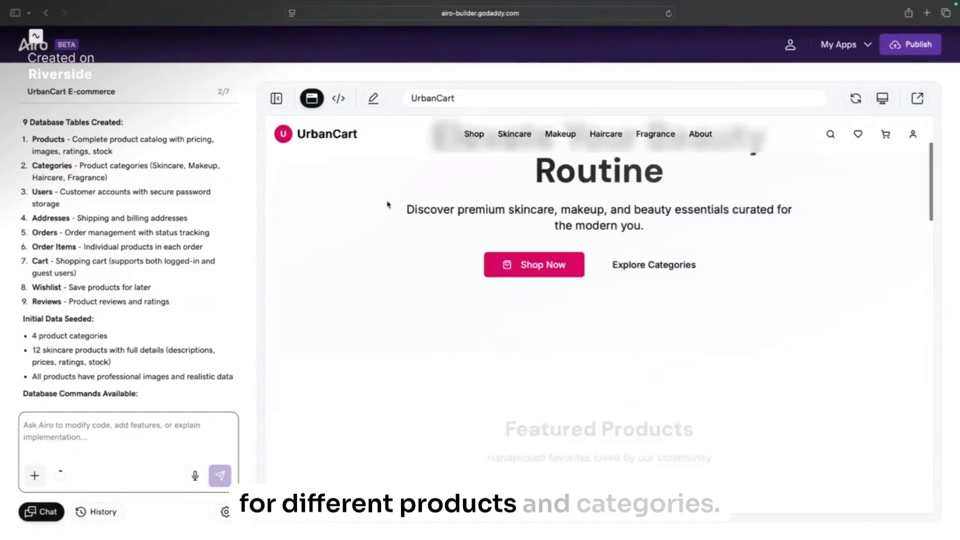
{"action": "scroll", "coordinate": [159, 321], "scroll_direction": "down", "scroll_amount": 6}
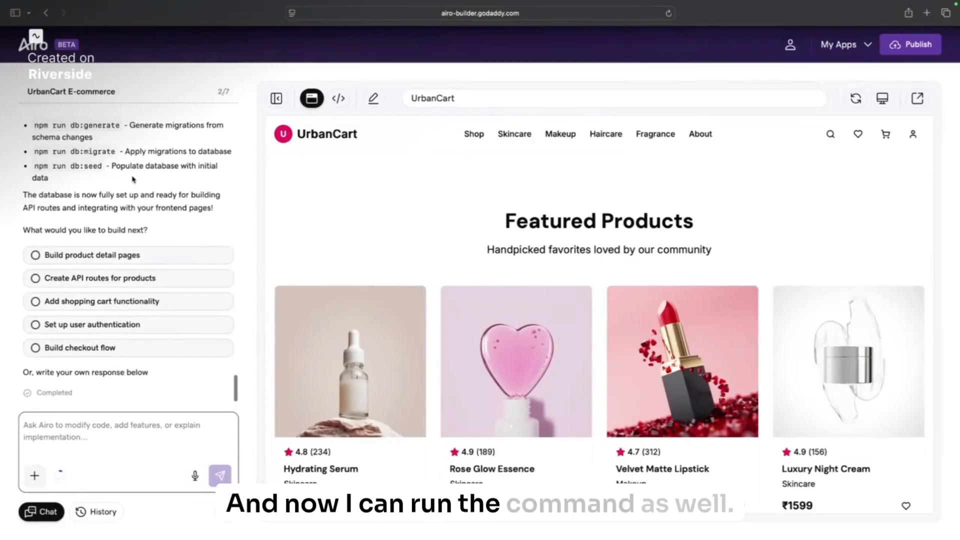
Step: Ask Airo for Add to Cart to lead to a cart page with Razorpay checkout
{"action": "left_click", "coordinate": [166, 443]}
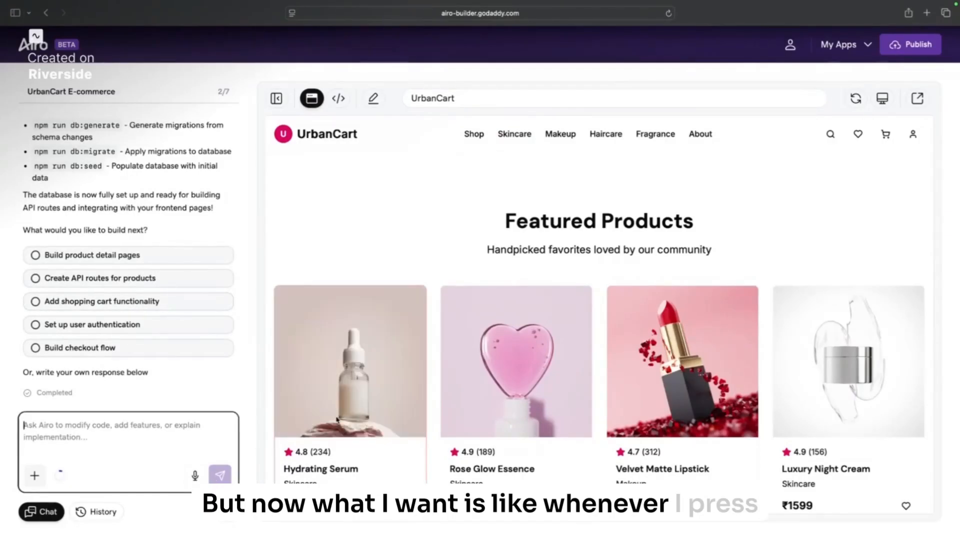
{"action": "mouse_move", "coordinate": [358, 380]}
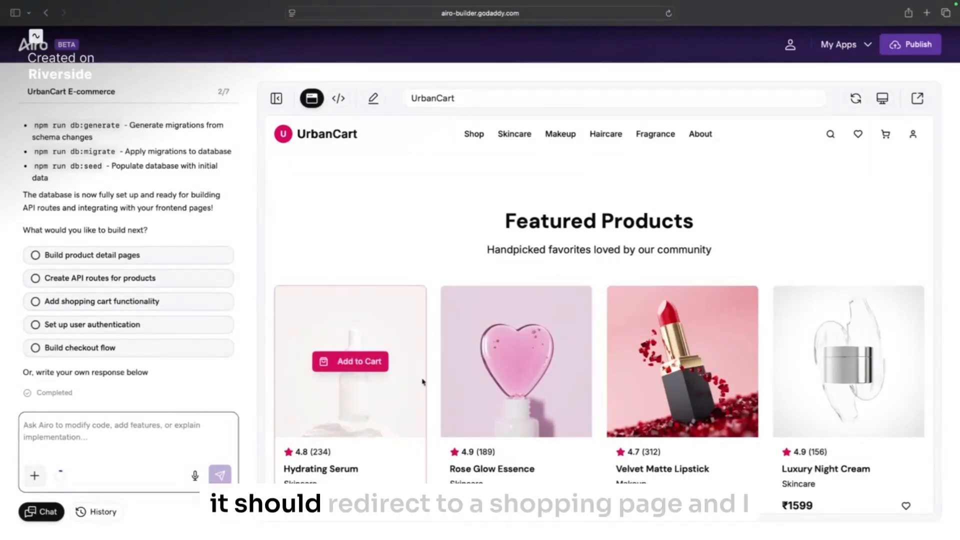
{"action": "scroll", "coordinate": [426, 380], "scroll_direction": "down", "scroll_amount": 5}
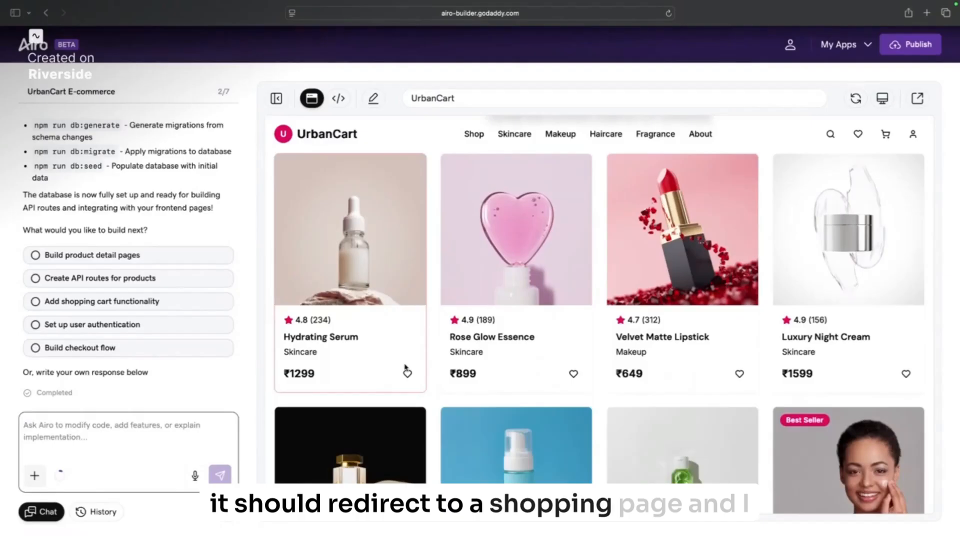
{"action": "left_click", "coordinate": [210, 438]}
{"action": "mouse_move", "coordinate": [342, 249]}
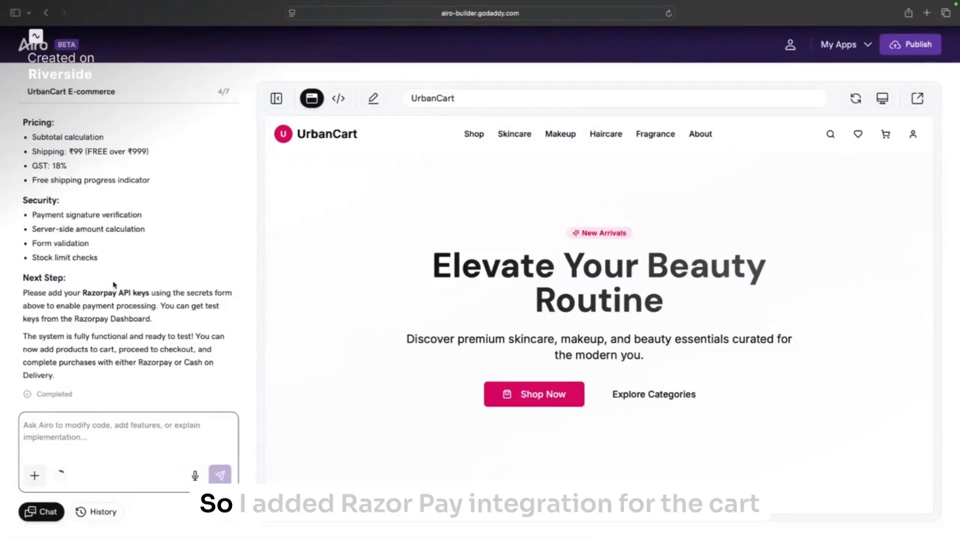
{"action": "scroll", "coordinate": [114, 281], "scroll_direction": "up", "scroll_amount": 10}
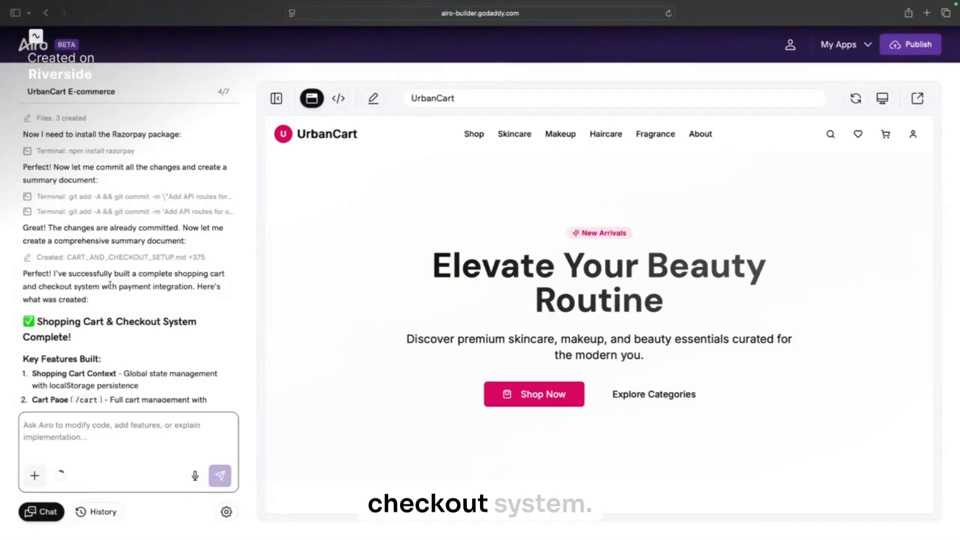
{"action": "scroll", "coordinate": [157, 221], "scroll_direction": "up", "scroll_amount": 5}
{"action": "scroll", "coordinate": [159, 234], "scroll_direction": "up", "scroll_amount": 5}
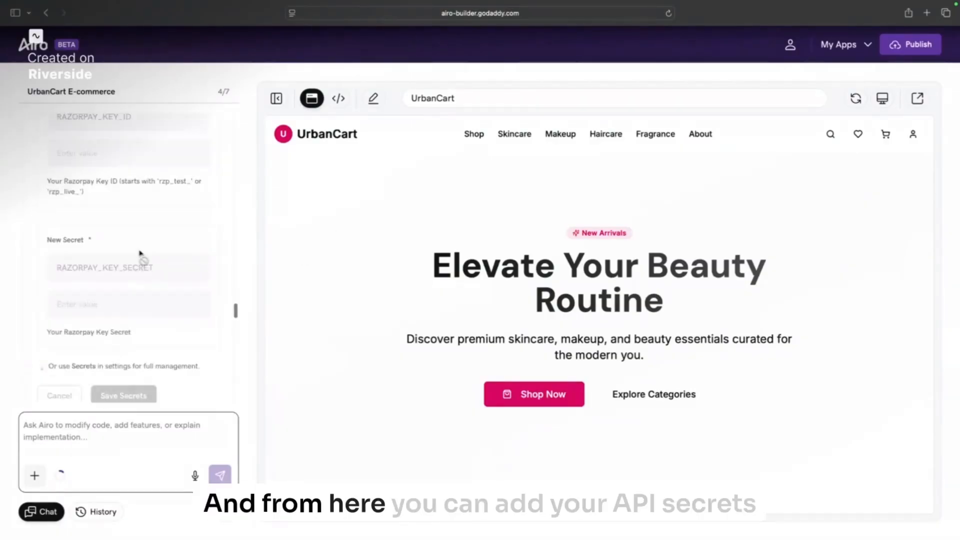
{"action": "scroll", "coordinate": [180, 227], "scroll_direction": "down", "scroll_amount": 3}
{"action": "scroll", "coordinate": [180, 229], "scroll_direction": "down", "scroll_amount": 10}
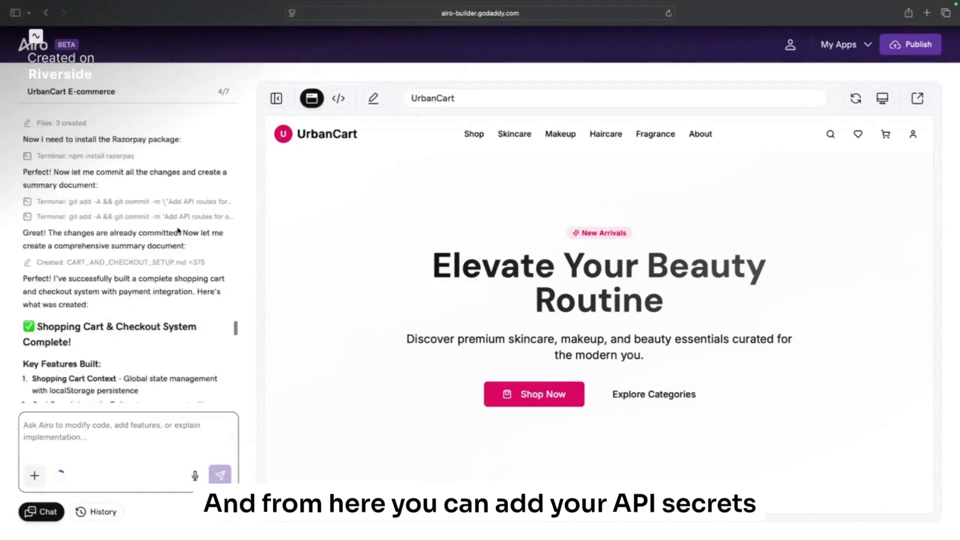
{"action": "scroll", "coordinate": [180, 232], "scroll_direction": "up", "scroll_amount": 5}
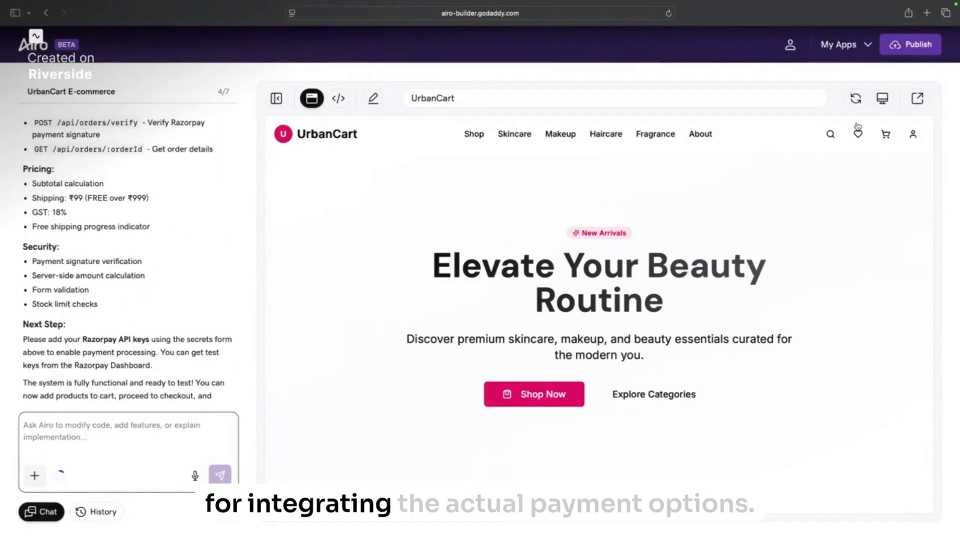
{"action": "left_click", "coordinate": [880, 138]}
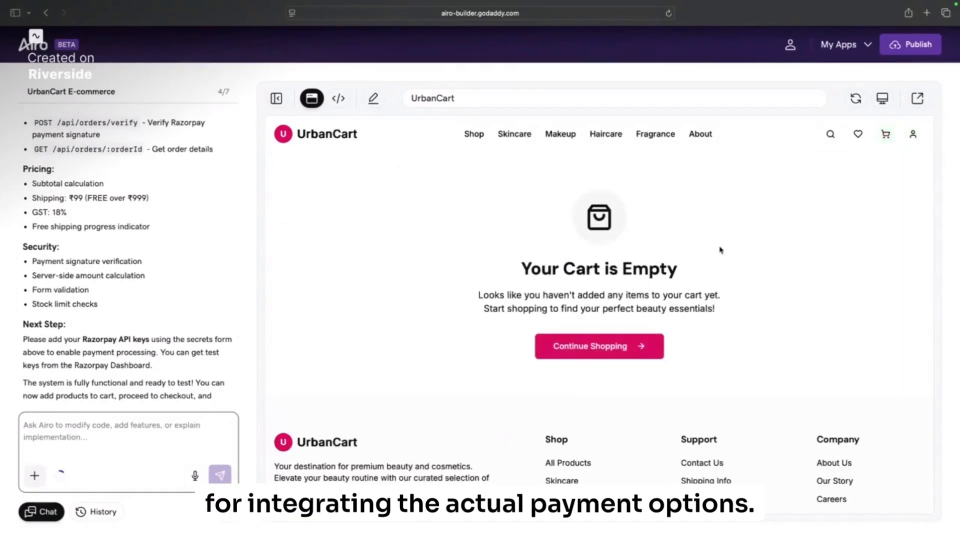
{"action": "left_click", "coordinate": [629, 355]}
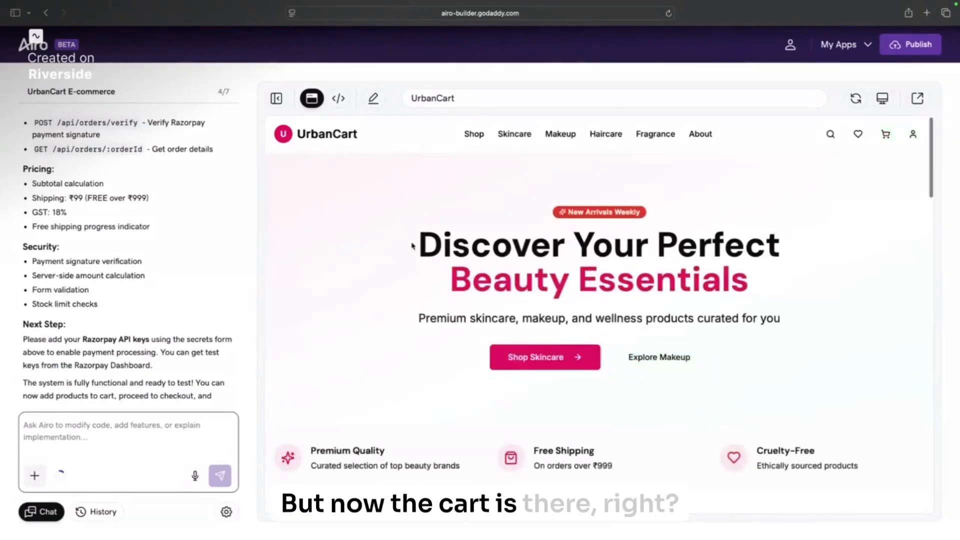
{"action": "scroll", "coordinate": [415, 255], "scroll_direction": "down", "scroll_amount": 10}
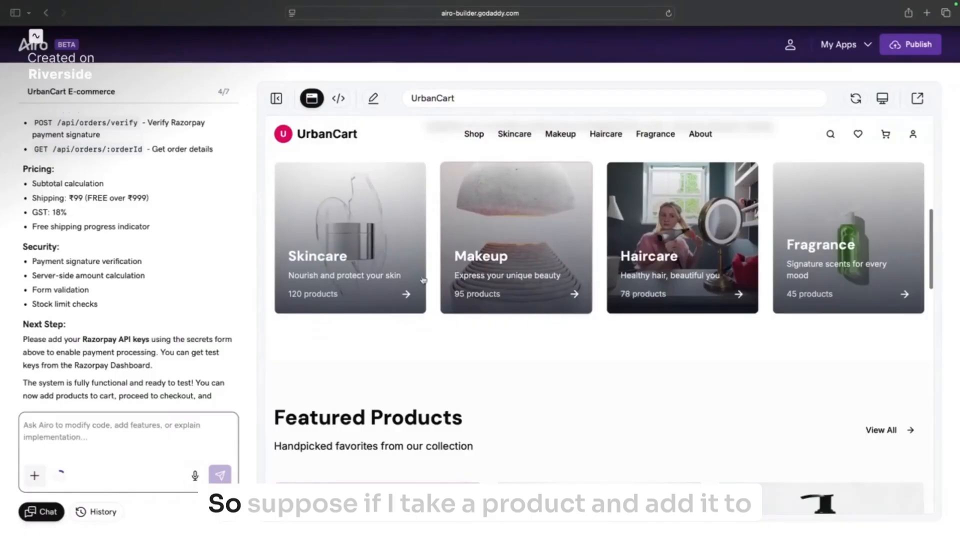
{"action": "scroll", "coordinate": [423, 280], "scroll_direction": "down", "scroll_amount": 6}
{"action": "mouse_move", "coordinate": [389, 268]}
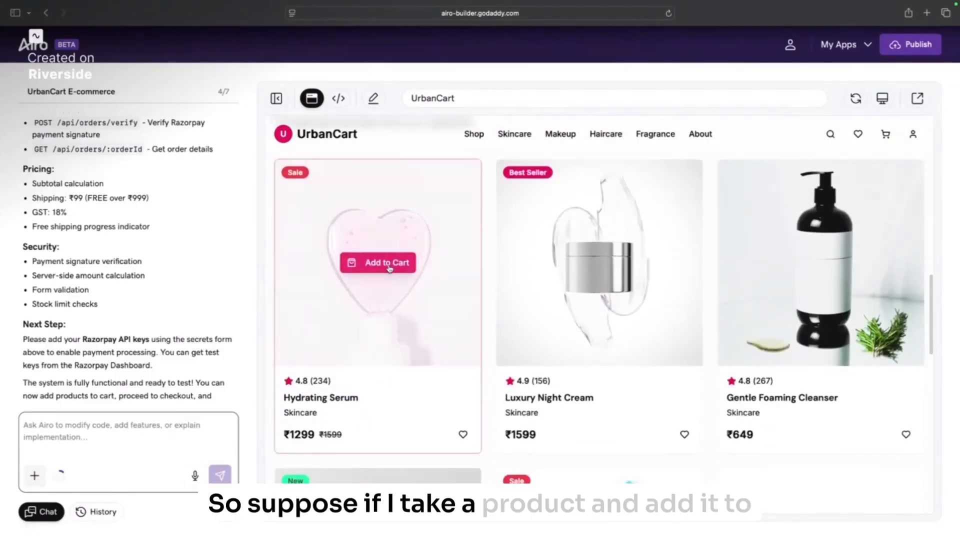
{"action": "mouse_move", "coordinate": [600, 262]}
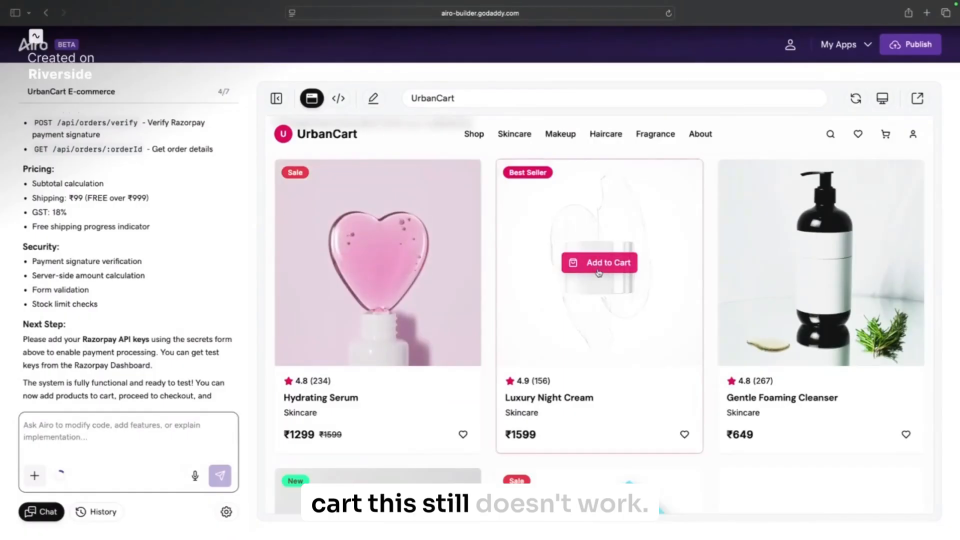
Step: Send Airo 'make the add to cart buttons functional' and read its summary
{"action": "left_click", "coordinate": [131, 441]}
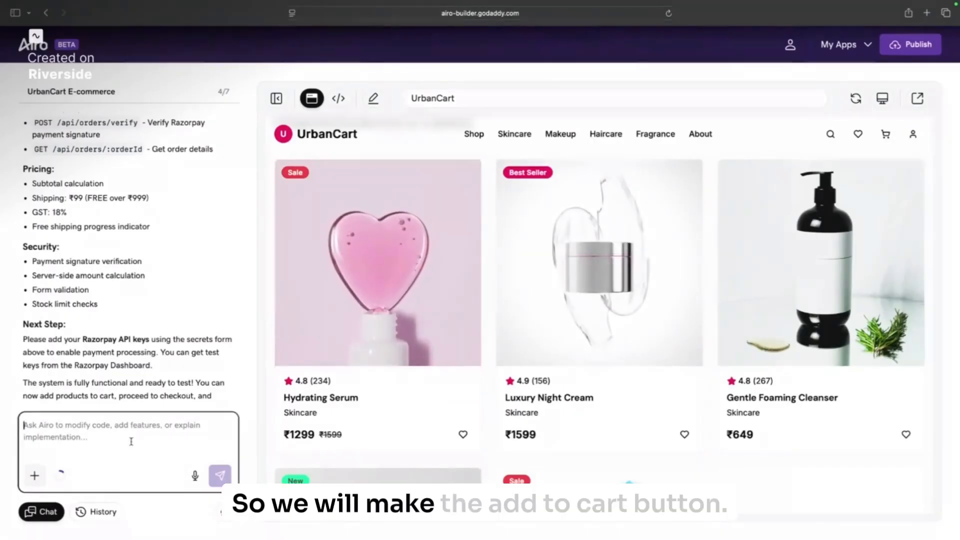
{"action": "mouse_move", "coordinate": [609, 266]}
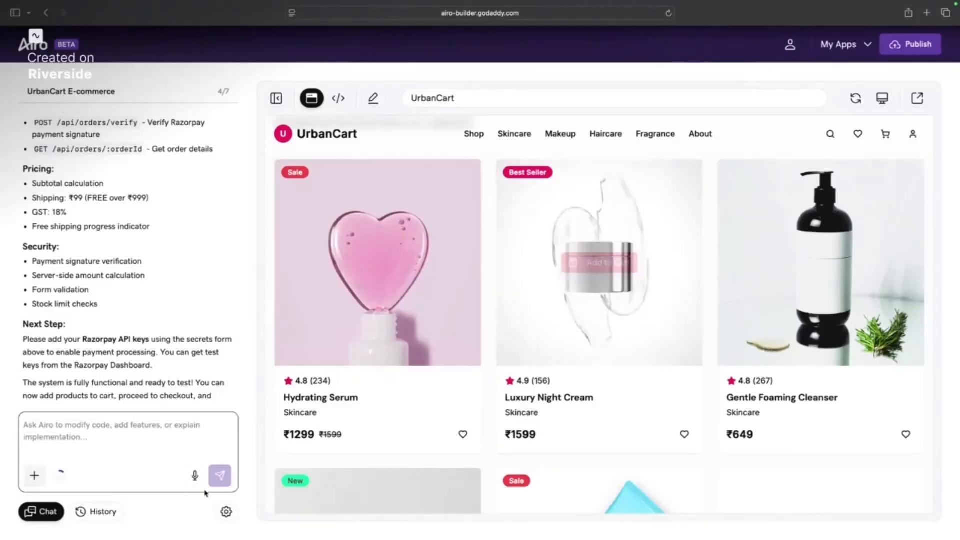
{"action": "left_click", "coordinate": [169, 440]}
{"action": "type", "text": "make the add to cart buttons"}
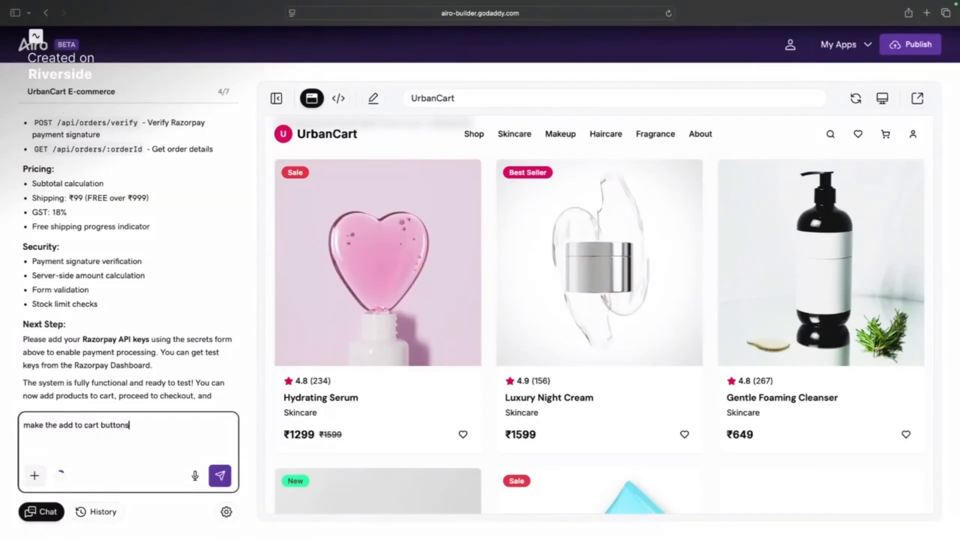
{"action": "type", "text": "functional"}
{"action": "key", "text": "Return"}
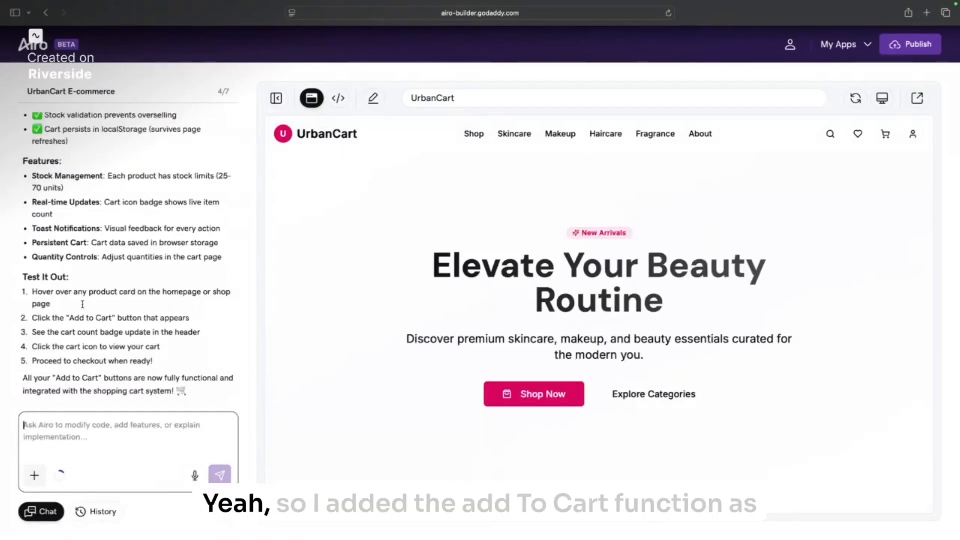
{"action": "scroll", "coordinate": [83, 310], "scroll_direction": "up", "scroll_amount": 10}
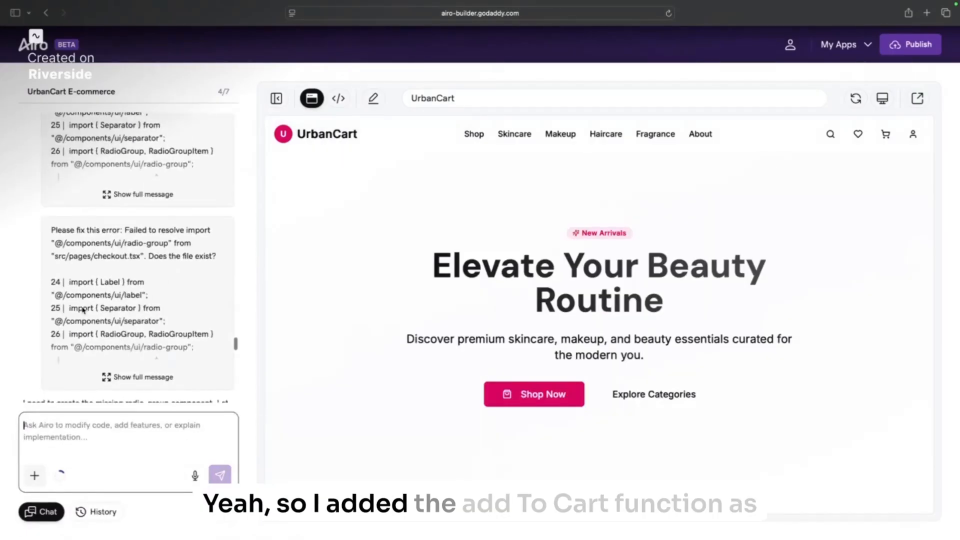
{"action": "scroll", "coordinate": [83, 310], "scroll_direction": "down", "scroll_amount": 15}
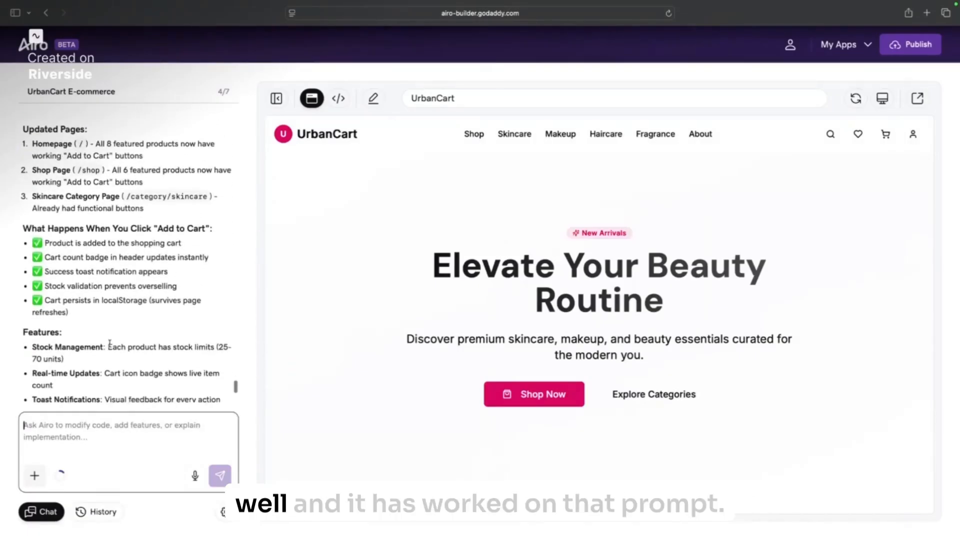
{"action": "scroll", "coordinate": [109, 344], "scroll_direction": "down", "scroll_amount": 5}
Step: Add two Featured Products to the cart and open the cart, totalling ₹2121.64
{"action": "scroll", "coordinate": [548, 382], "scroll_direction": "down", "scroll_amount": 7}
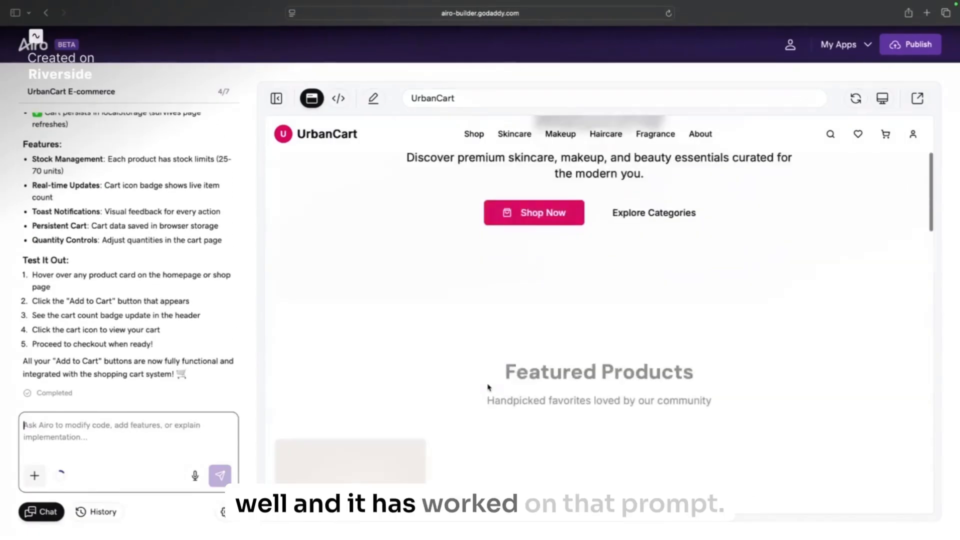
{"action": "left_click", "coordinate": [517, 350]}
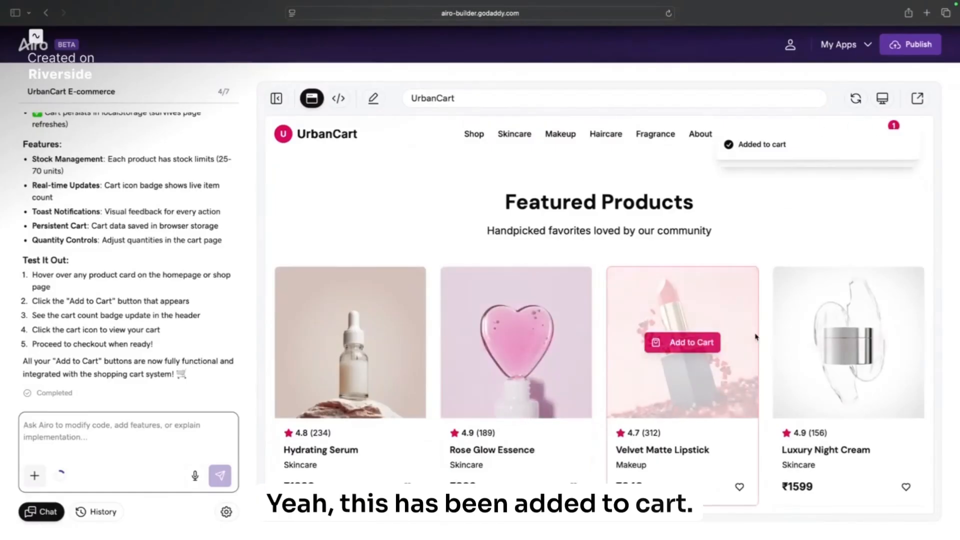
{"action": "left_click", "coordinate": [680, 341]}
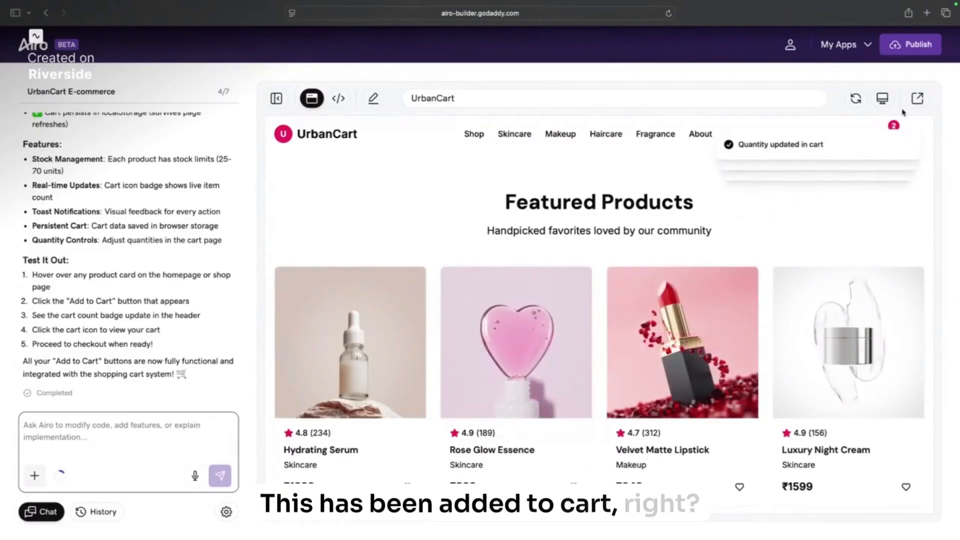
{"action": "left_click", "coordinate": [886, 127]}
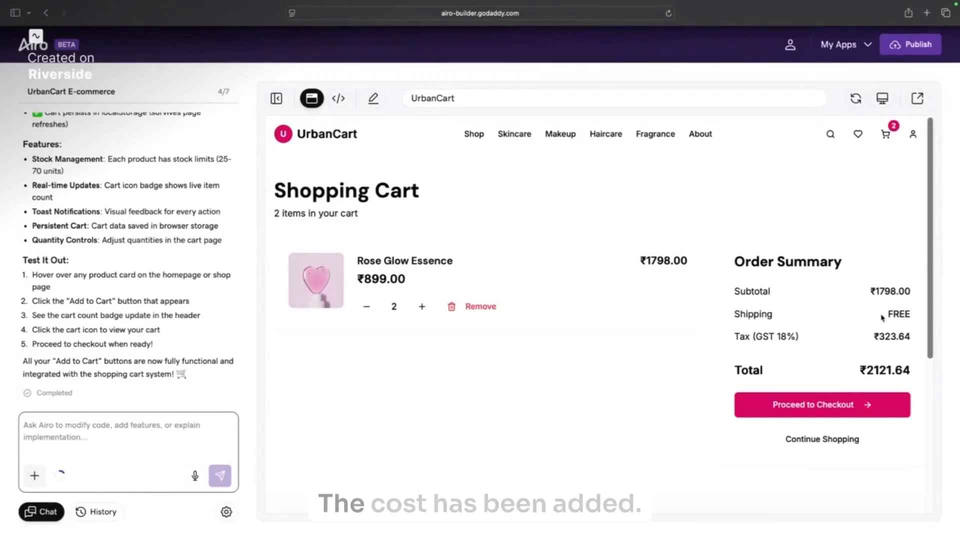
Step: Proceed to checkout and press Pay ₹2121.64 with empty fields to trigger First Name required
{"action": "left_click", "coordinate": [869, 412]}
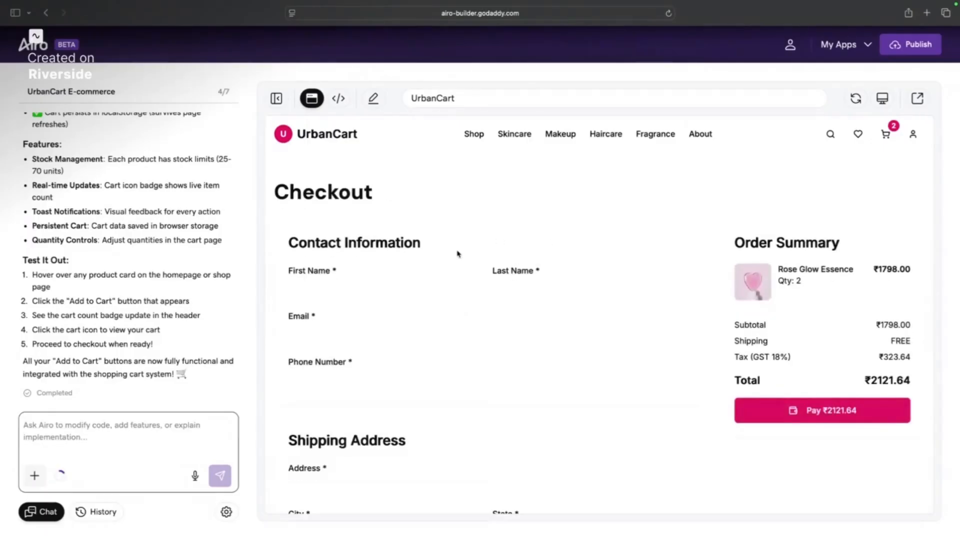
{"action": "scroll", "coordinate": [454, 258], "scroll_direction": "down", "scroll_amount": 1}
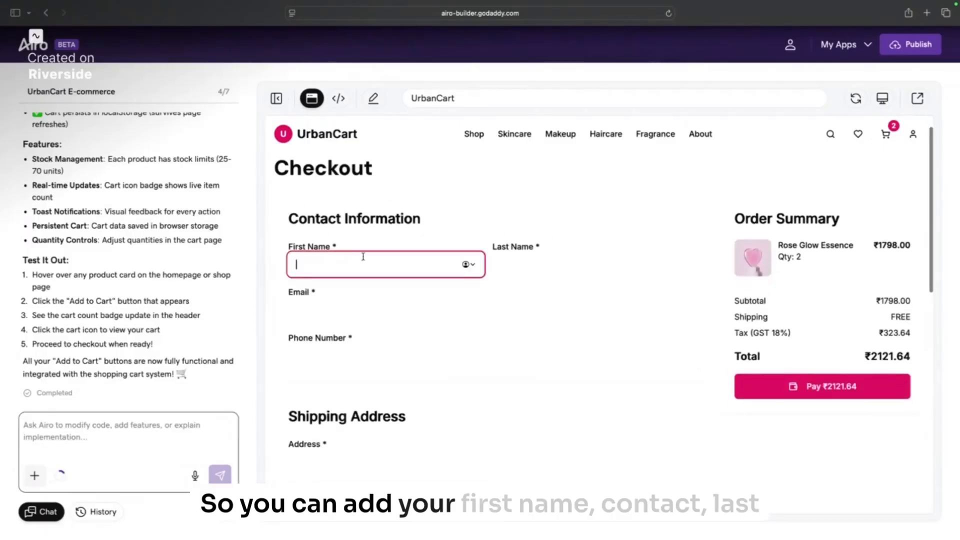
{"action": "scroll", "coordinate": [459, 394], "scroll_direction": "down", "scroll_amount": 3}
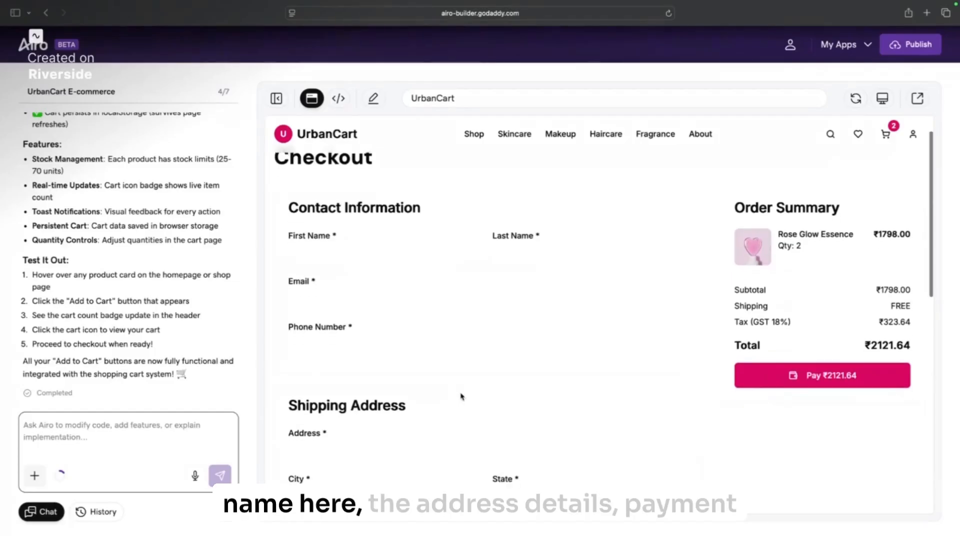
{"action": "scroll", "coordinate": [459, 392], "scroll_direction": "down", "scroll_amount": 5}
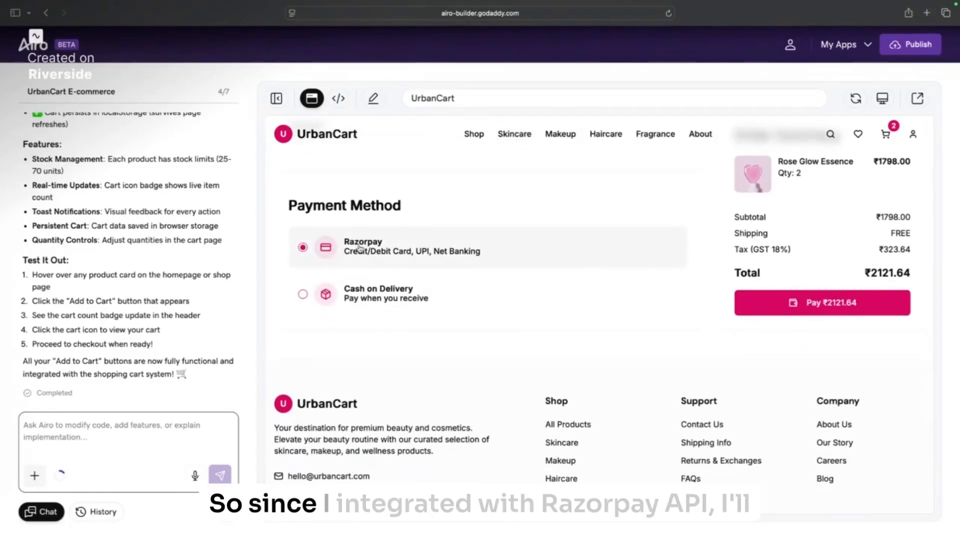
{"action": "left_click", "coordinate": [778, 301]}
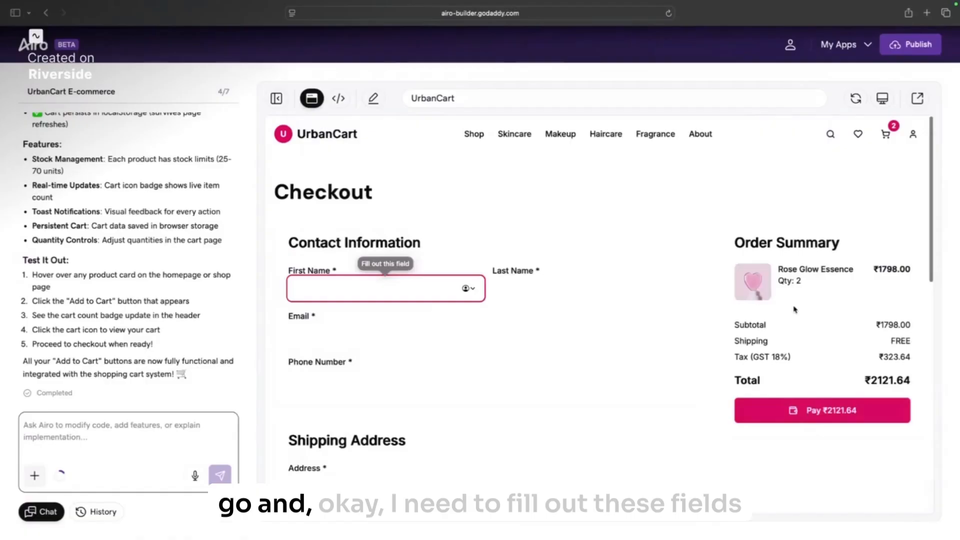
{"action": "scroll", "coordinate": [439, 289], "scroll_direction": "down", "scroll_amount": 1}
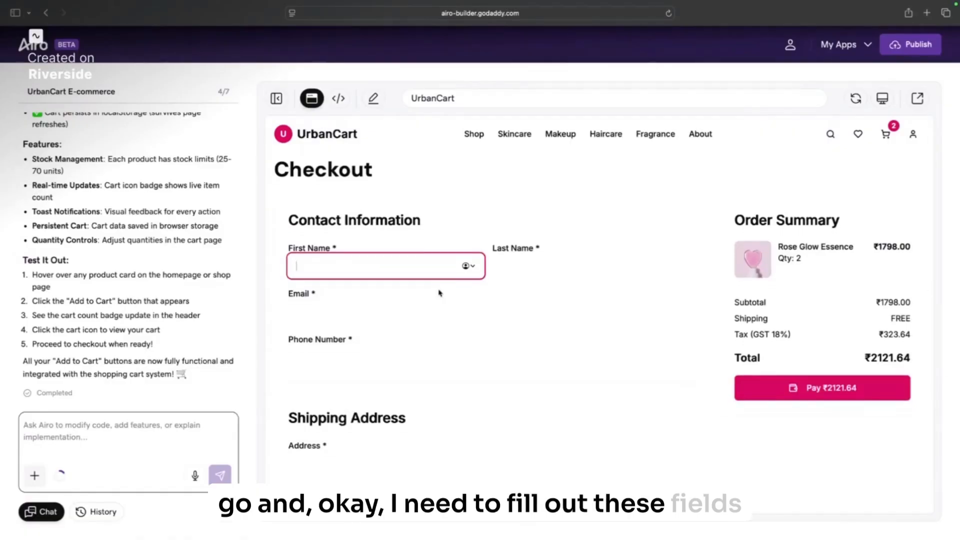
Step: Fill the checkout's first name, email and a short sample phone number
{"action": "type", "text": "Khushboo"}
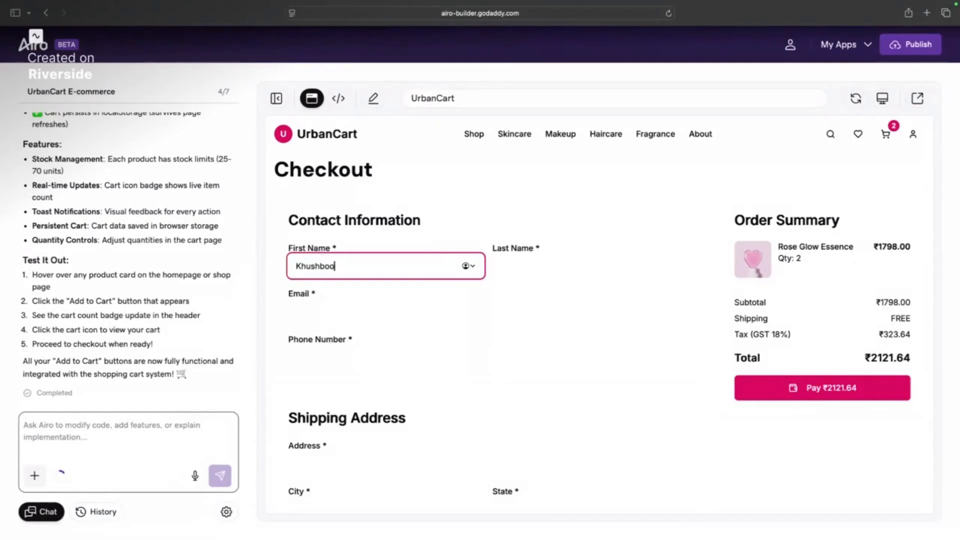
{"action": "left_click", "coordinate": [625, 277]}
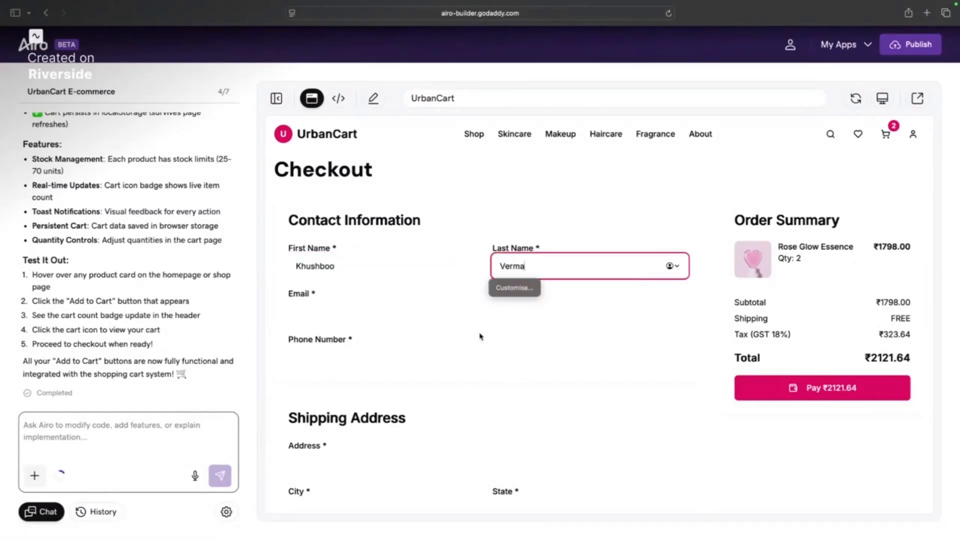
{"action": "left_click", "coordinate": [466, 318]}
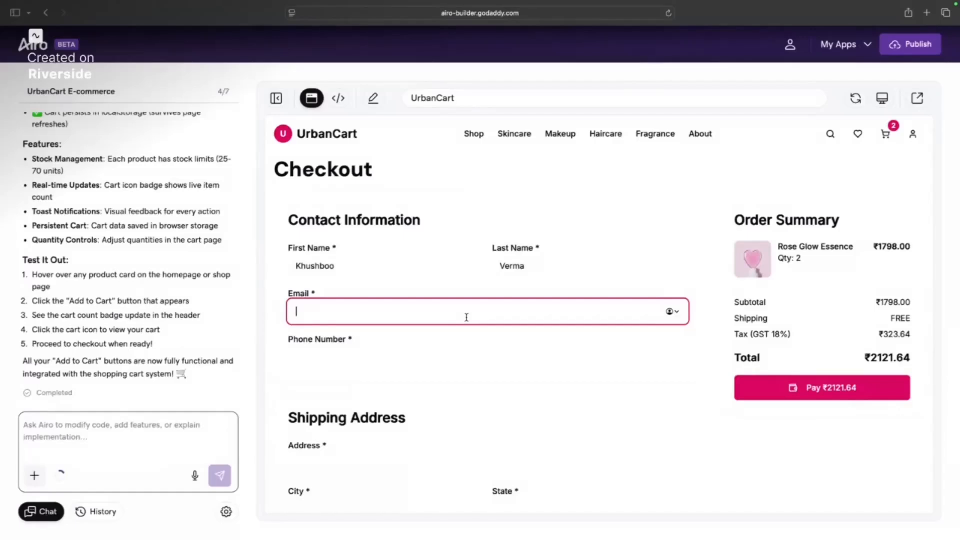
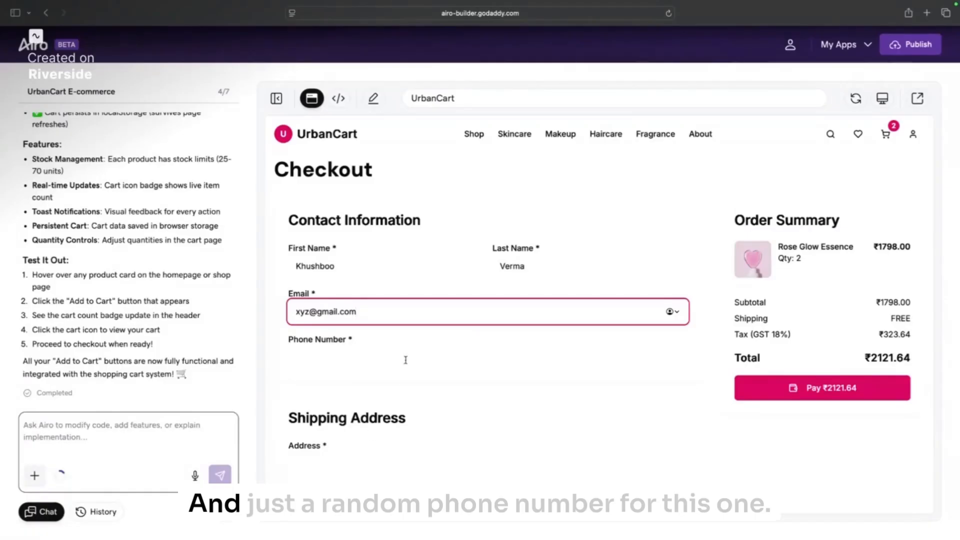
{"action": "left_click", "coordinate": [405, 357]}
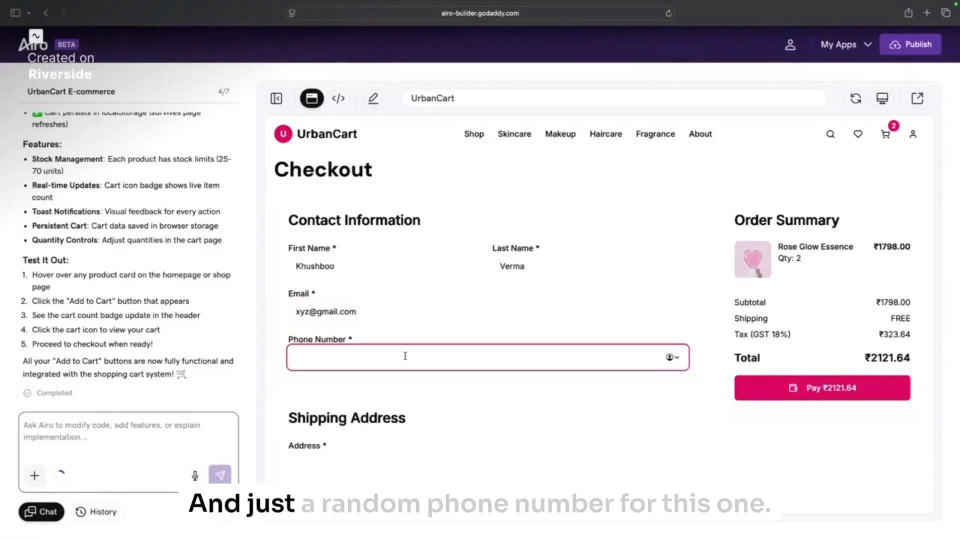
{"action": "scroll", "coordinate": [398, 390], "scroll_direction": "down", "scroll_amount": 3}
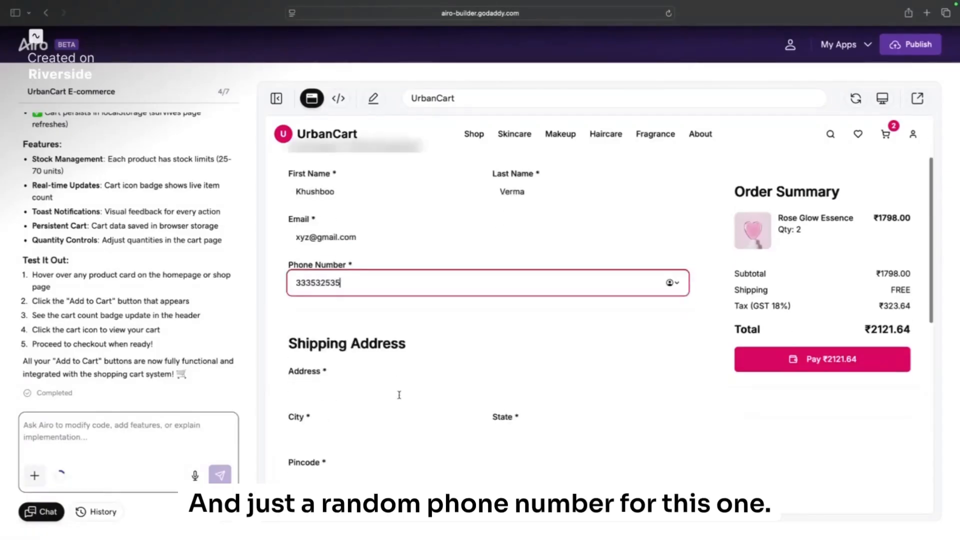
Step: Enter sample shipping address, city, state and pincode, then try paying ₹2121.64
{"action": "left_click", "coordinate": [380, 324]}
{"action": "type", "text": "xyz"}
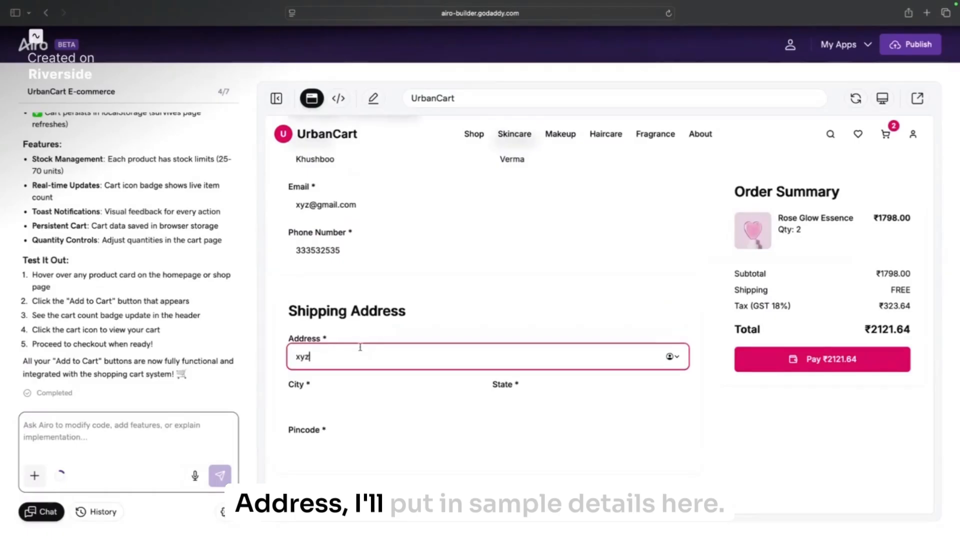
{"action": "scroll", "coordinate": [375, 330], "scroll_direction": "down", "scroll_amount": 2}
{"action": "left_click", "coordinate": [390, 320]}
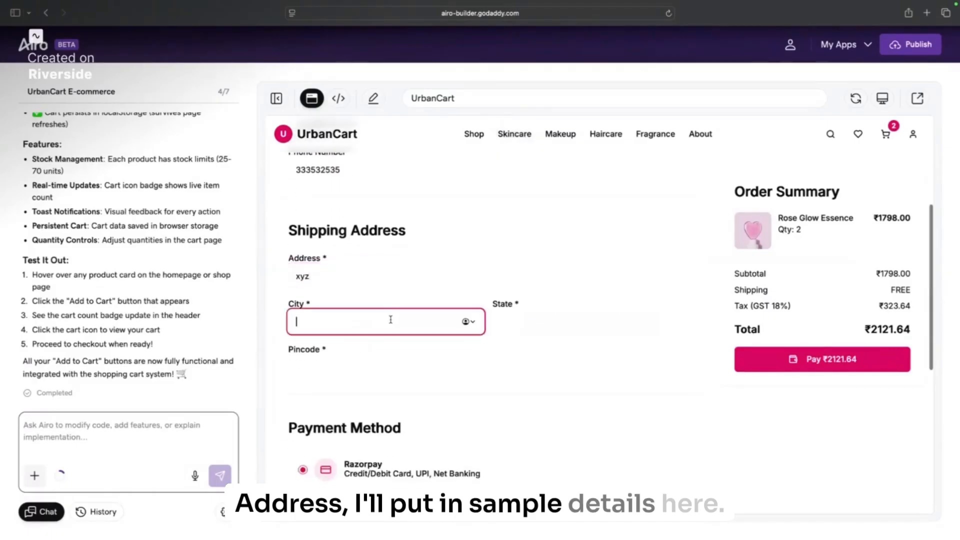
{"action": "type", "text": "xyz"}
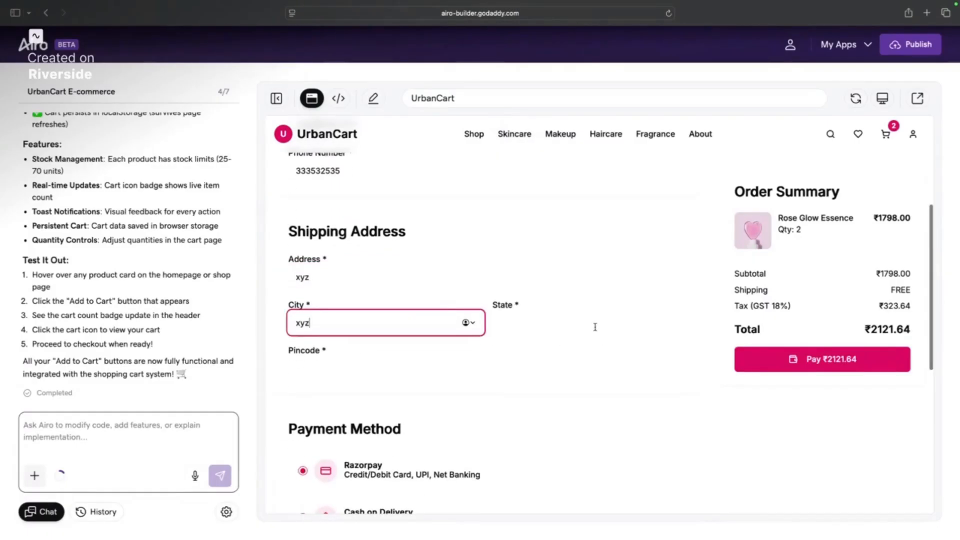
{"action": "left_click", "coordinate": [595, 327]}
{"action": "type", "text": "xyz"}
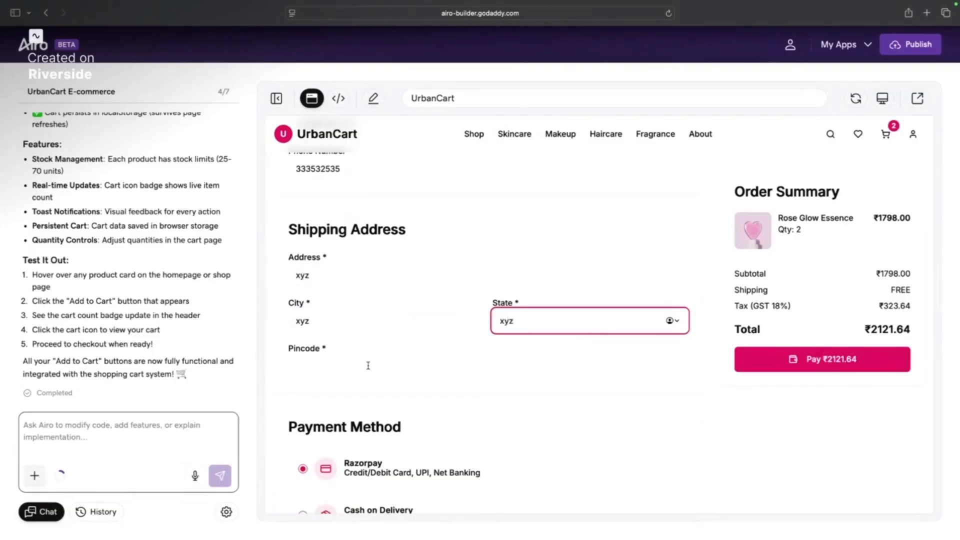
{"action": "left_click", "coordinate": [369, 365]}
{"action": "type", "text": "12321"}
{"action": "scroll", "coordinate": [343, 488], "scroll_direction": "down", "scroll_amount": 10}
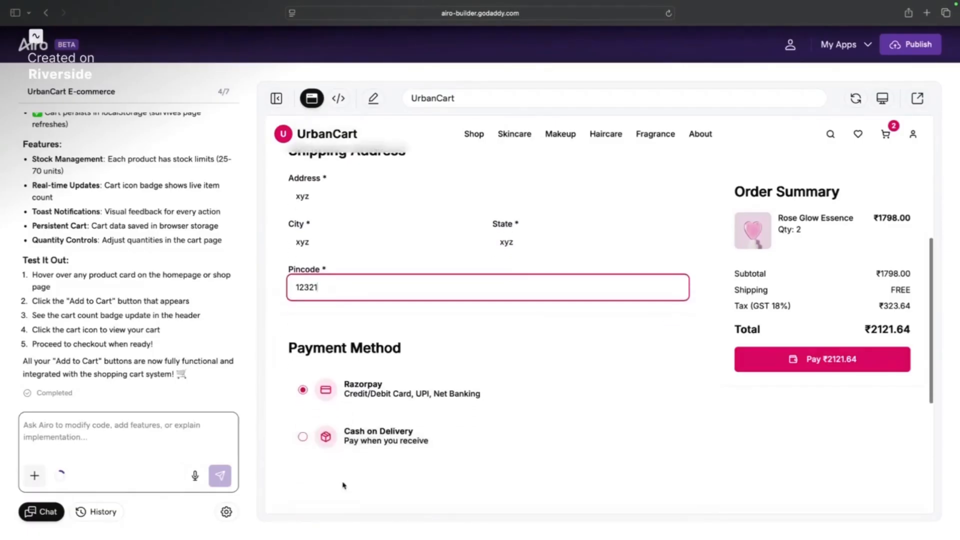
{"action": "scroll", "coordinate": [643, 336], "scroll_direction": "up", "scroll_amount": 12}
{"action": "left_click", "coordinate": [812, 359]}
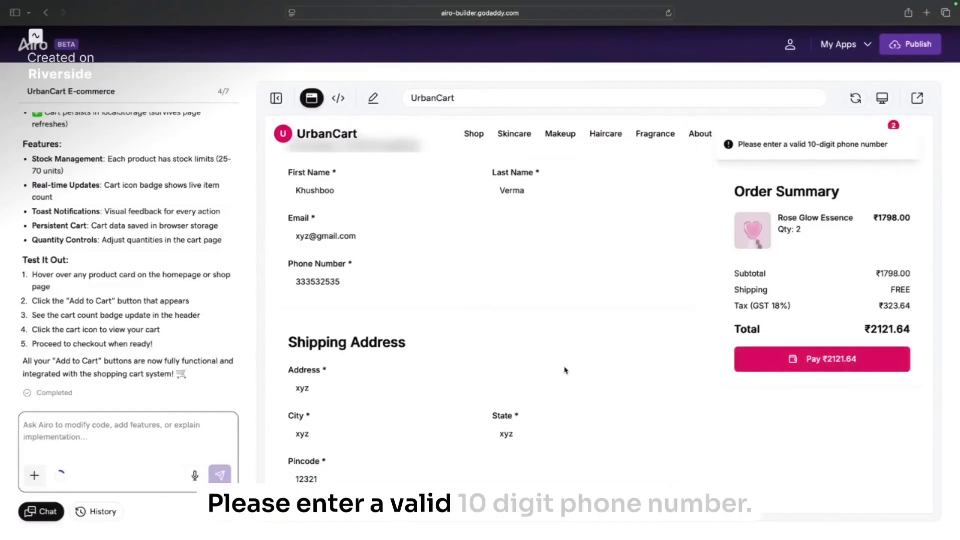
Step: Add a tenth digit to the checkout phone number and retry payment, which flags the 6-digit pincode
{"action": "scroll", "coordinate": [565, 370], "scroll_direction": "down", "scroll_amount": 2}
{"action": "scroll", "coordinate": [564, 363], "scroll_direction": "up", "scroll_amount": 3}
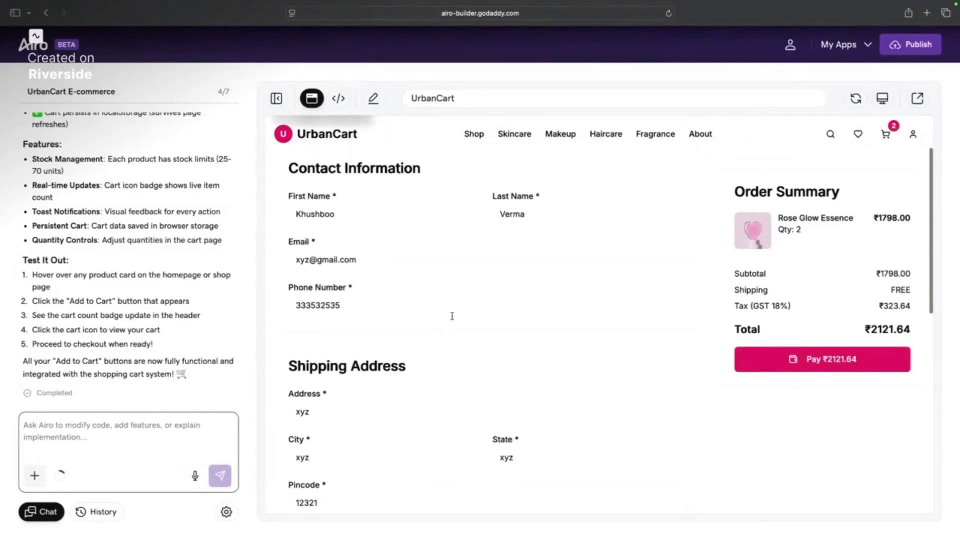
{"action": "left_click", "coordinate": [369, 307]}
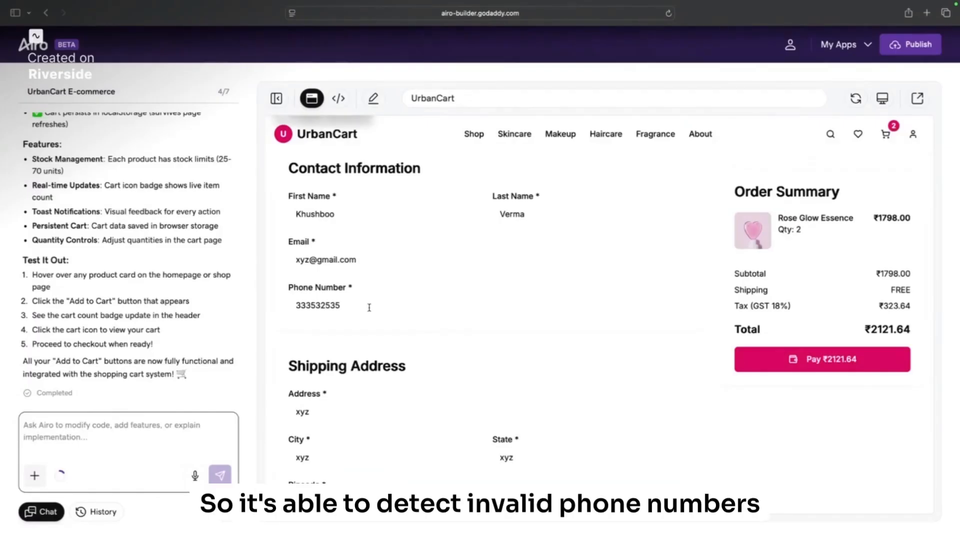
{"action": "left_click", "coordinate": [783, 357]}
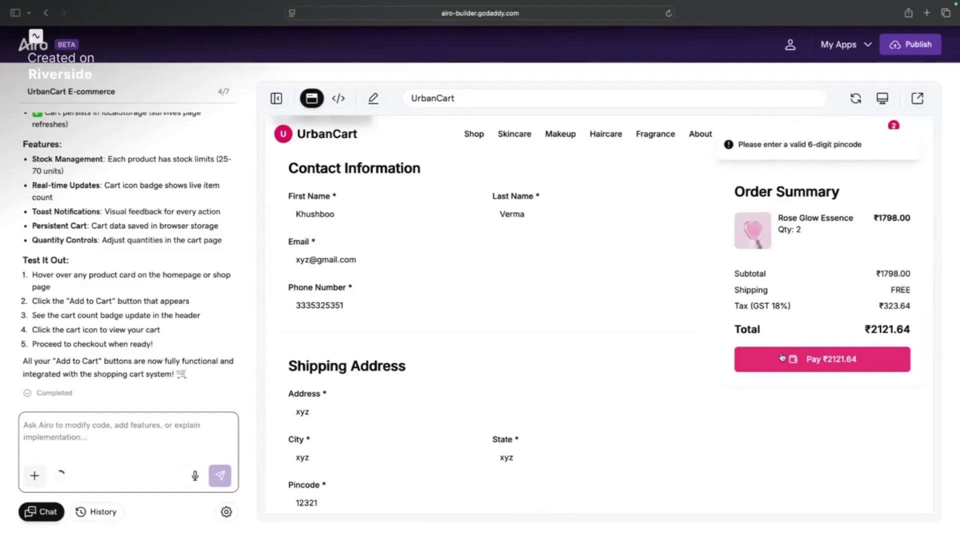
{"action": "scroll", "coordinate": [457, 457], "scroll_direction": "down", "scroll_amount": 6}
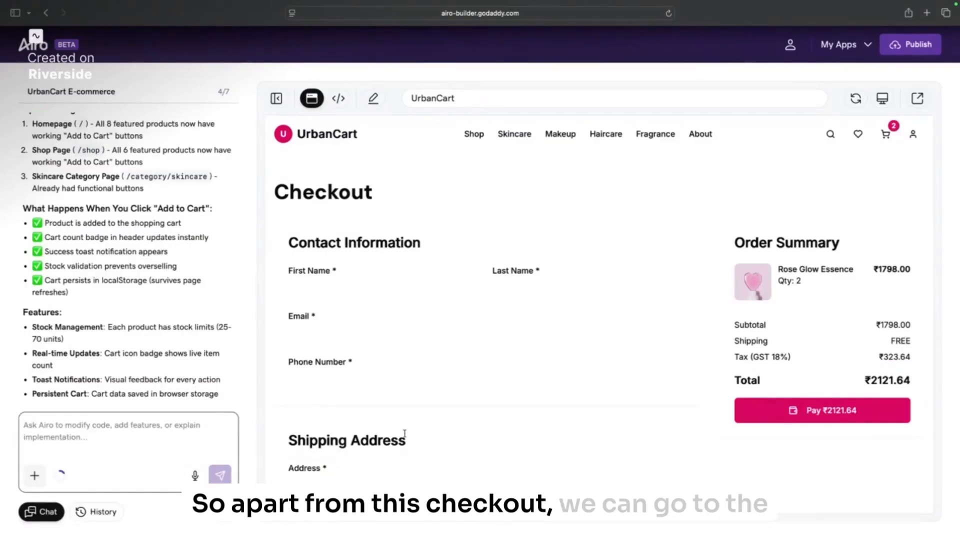
Step: From the UrbanCart homepage, ask Airo to make the website's UI modern and minimalistic
{"action": "left_click", "coordinate": [336, 143]}
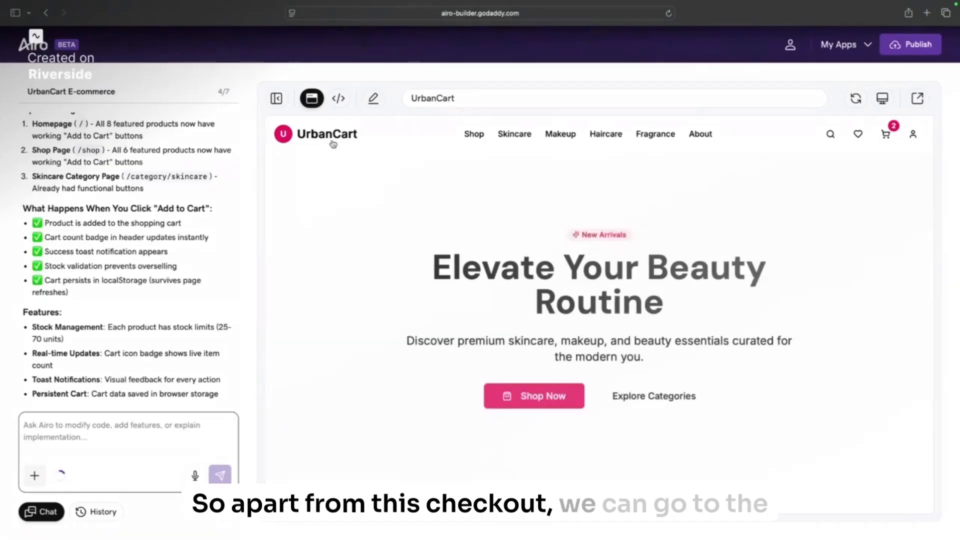
{"action": "scroll", "coordinate": [637, 285], "scroll_direction": "down", "scroll_amount": 10}
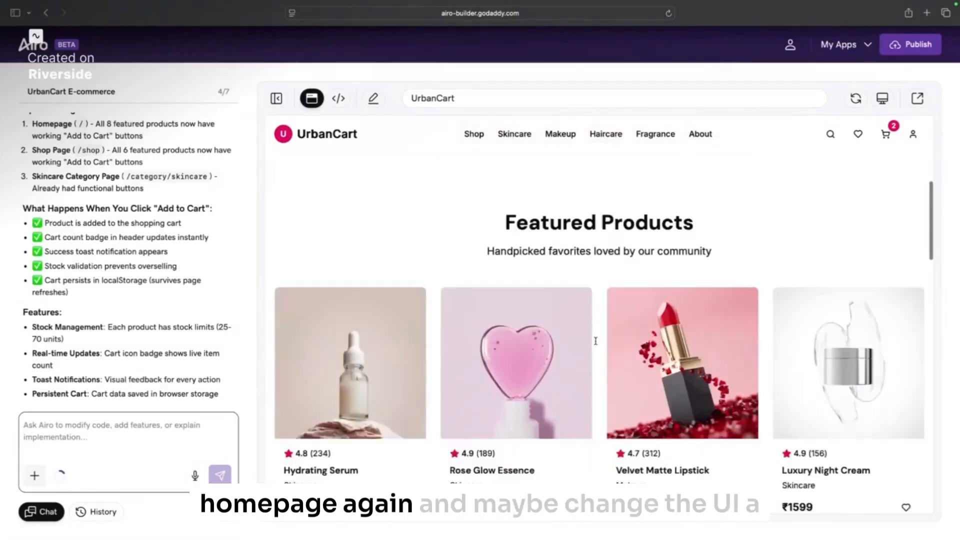
{"action": "left_click", "coordinate": [190, 434]}
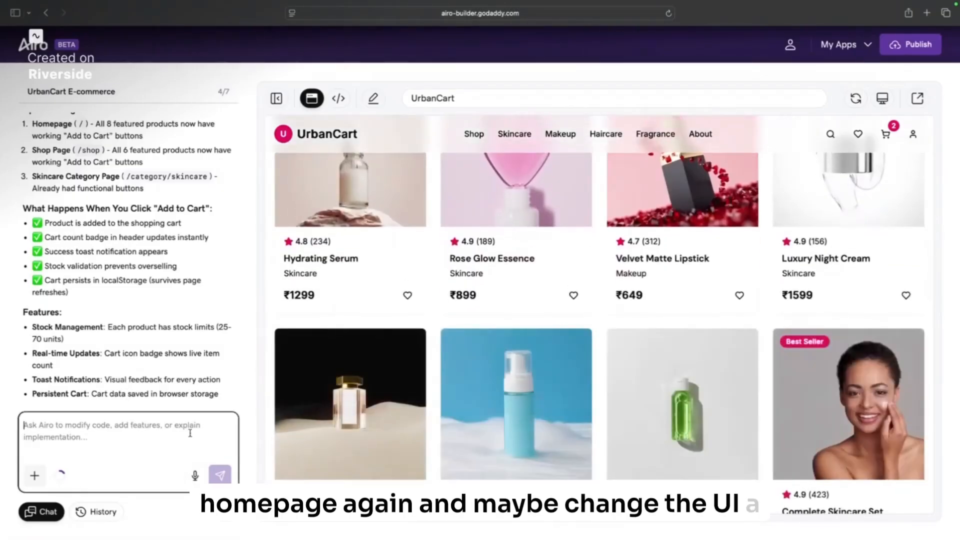
{"action": "type", "text": "Mak"}
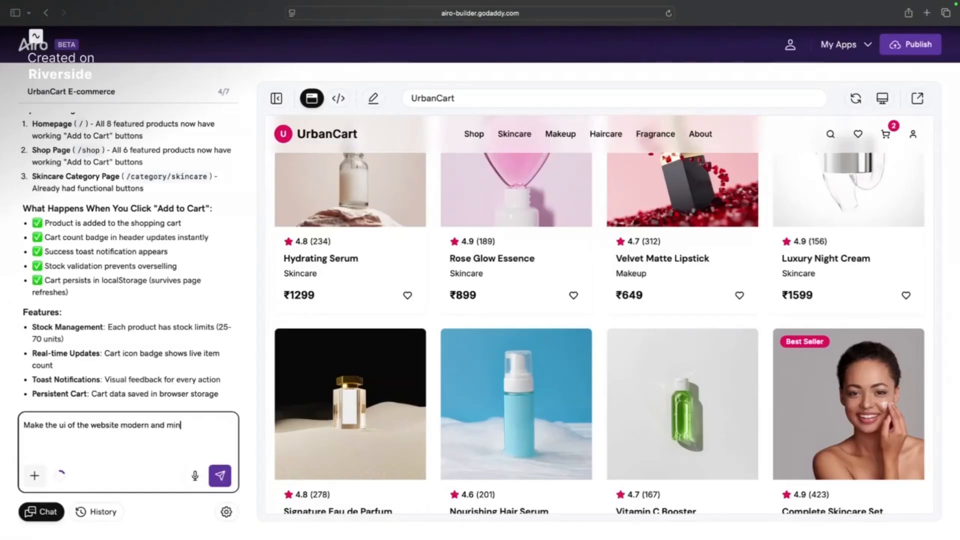
{"action": "type", "text": "alistic"}
{"action": "key", "text": "Return"}
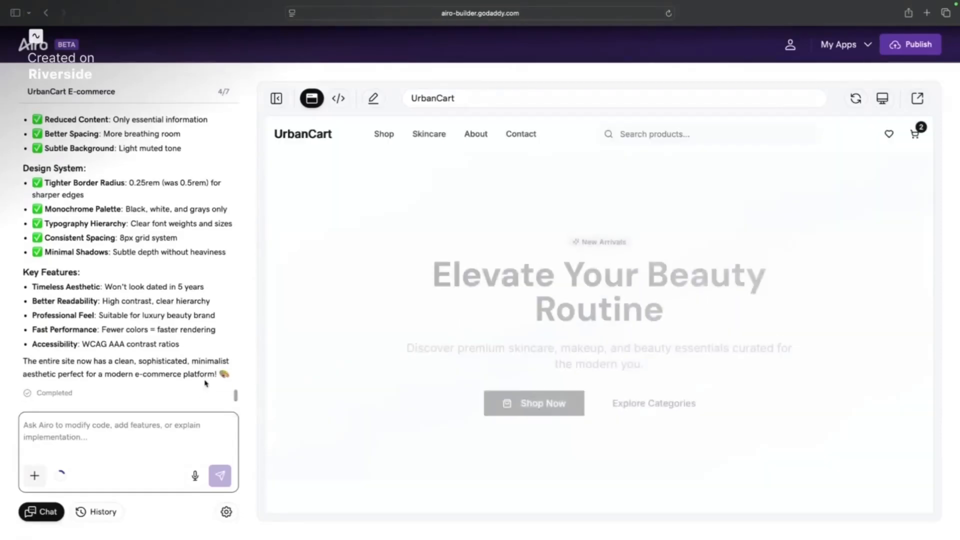
{"action": "scroll", "coordinate": [427, 386], "scroll_direction": "down", "scroll_amount": 2}
{"action": "scroll", "coordinate": [428, 386], "scroll_direction": "down", "scroll_amount": 20}
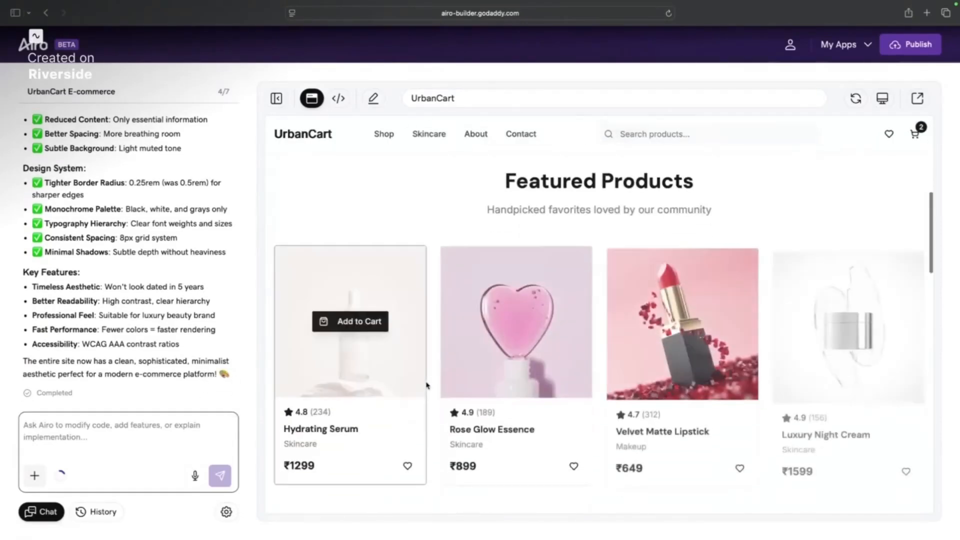
{"action": "scroll", "coordinate": [427, 386], "scroll_direction": "down", "scroll_amount": 6}
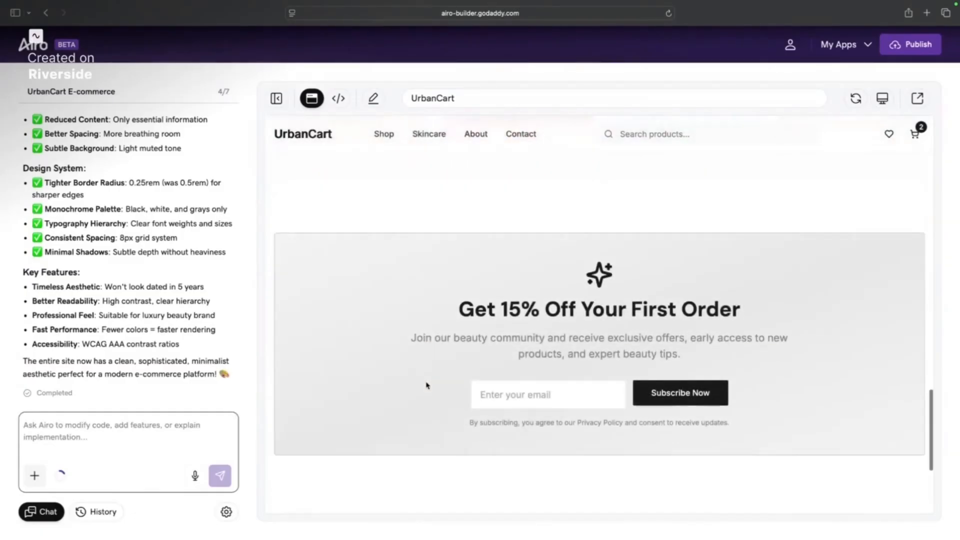
{"action": "scroll", "coordinate": [428, 385], "scroll_direction": "up", "scroll_amount": 20}
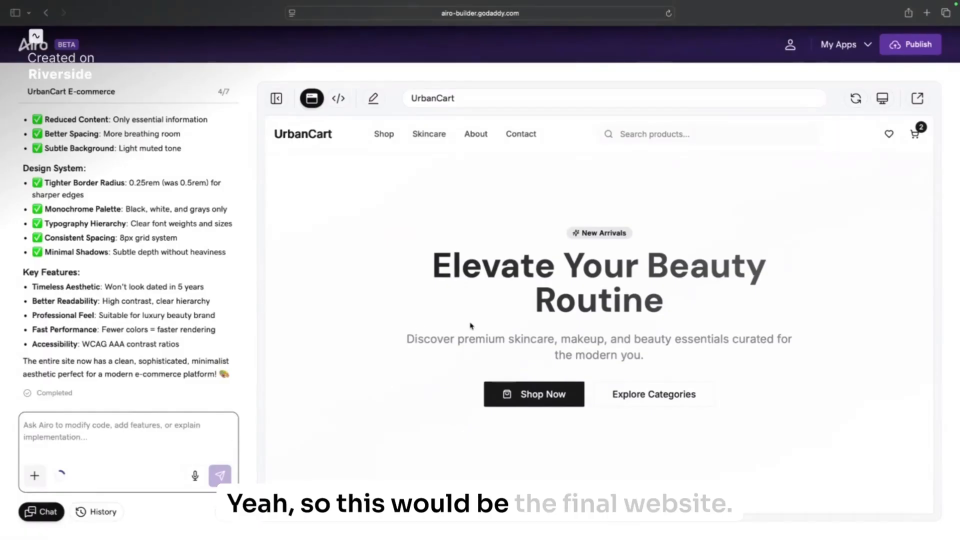
{"action": "scroll", "coordinate": [470, 330], "scroll_direction": "down", "scroll_amount": 5}
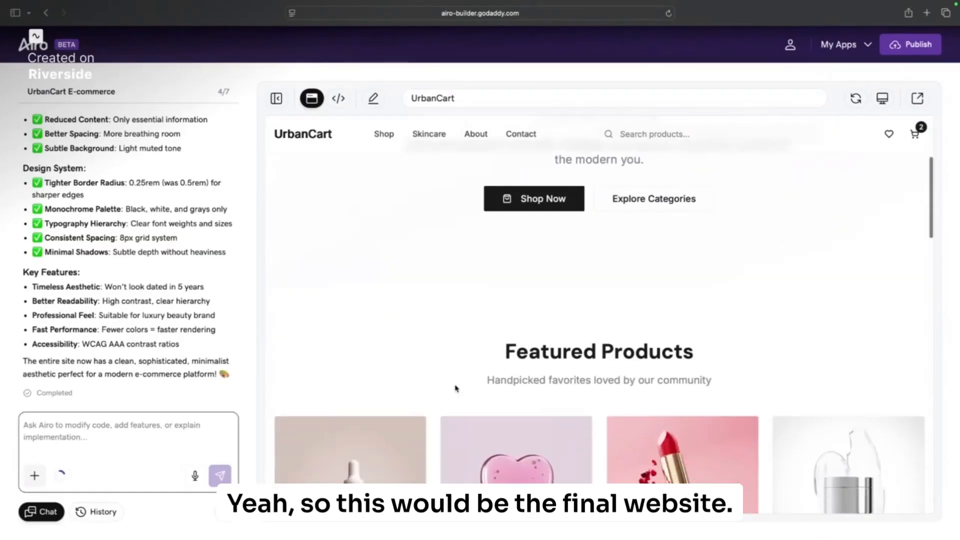
{"action": "scroll", "coordinate": [455, 388], "scroll_direction": "down", "scroll_amount": 3}
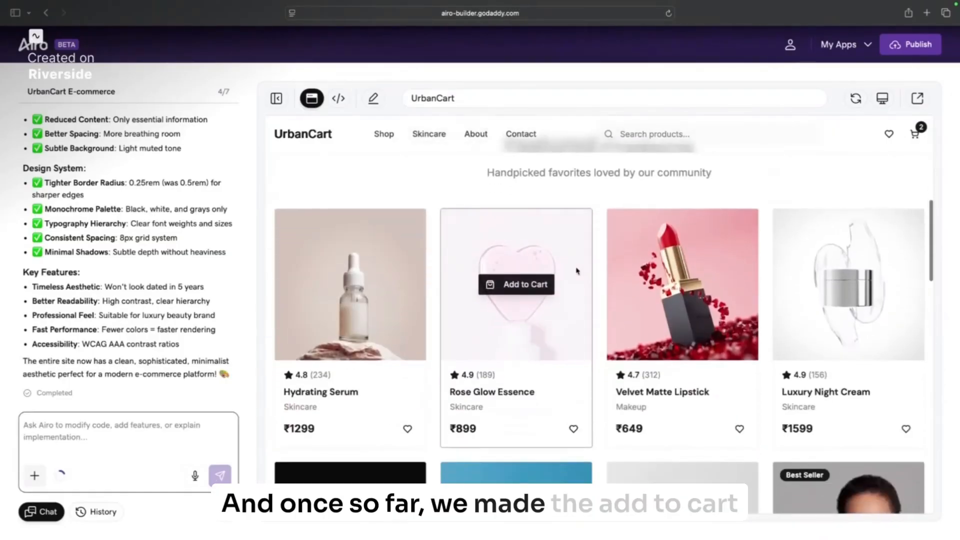
Step: Add two more Rose Glow Essence to the cart, bringing it to four items
{"action": "left_click", "coordinate": [506, 291]}
{"action": "left_click", "coordinate": [352, 286]}
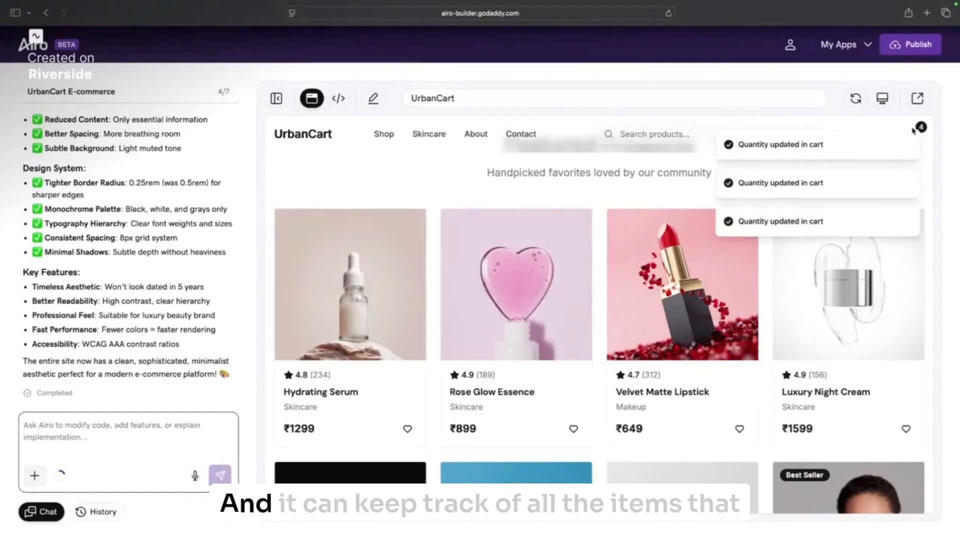
{"action": "left_click", "coordinate": [921, 126]}
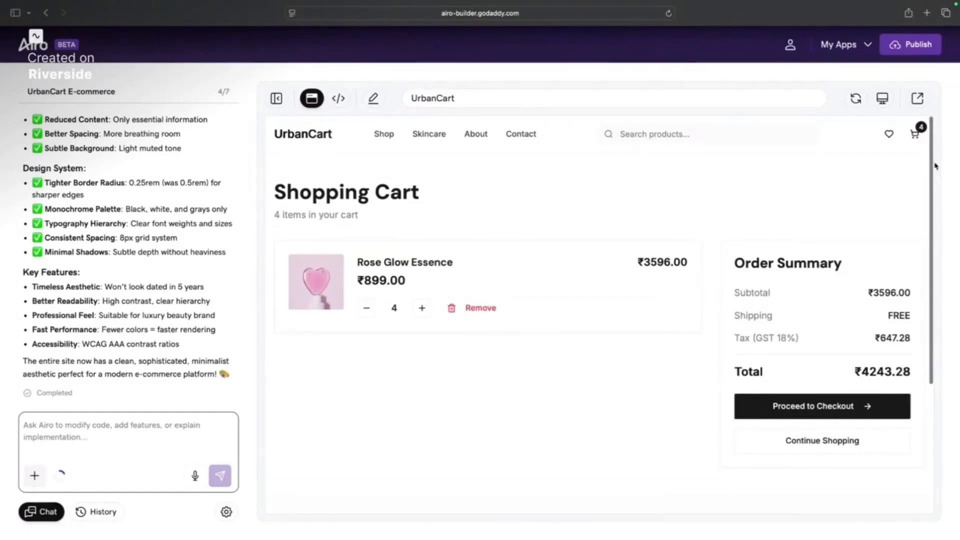
{"action": "left_click", "coordinate": [325, 135]}
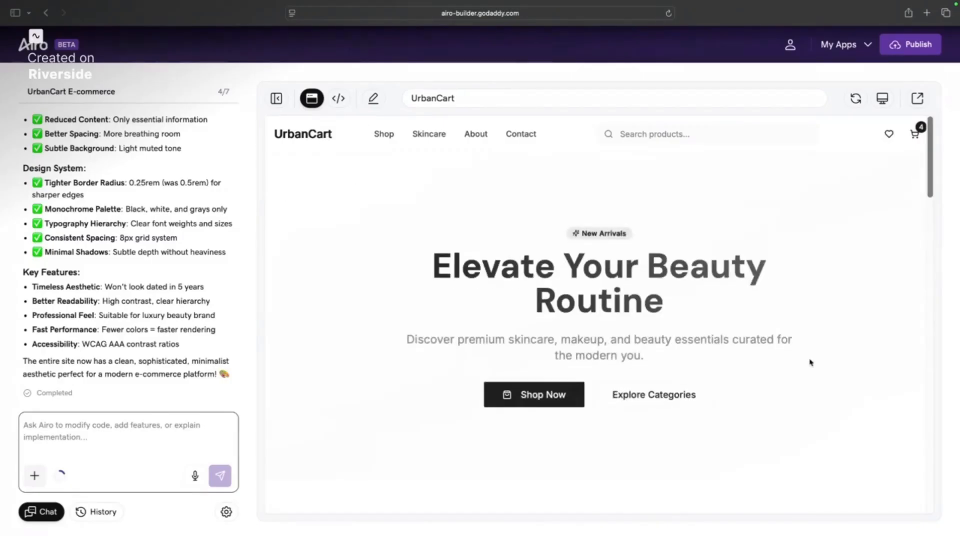
{"action": "scroll", "coordinate": [796, 296], "scroll_direction": "down", "scroll_amount": 7}
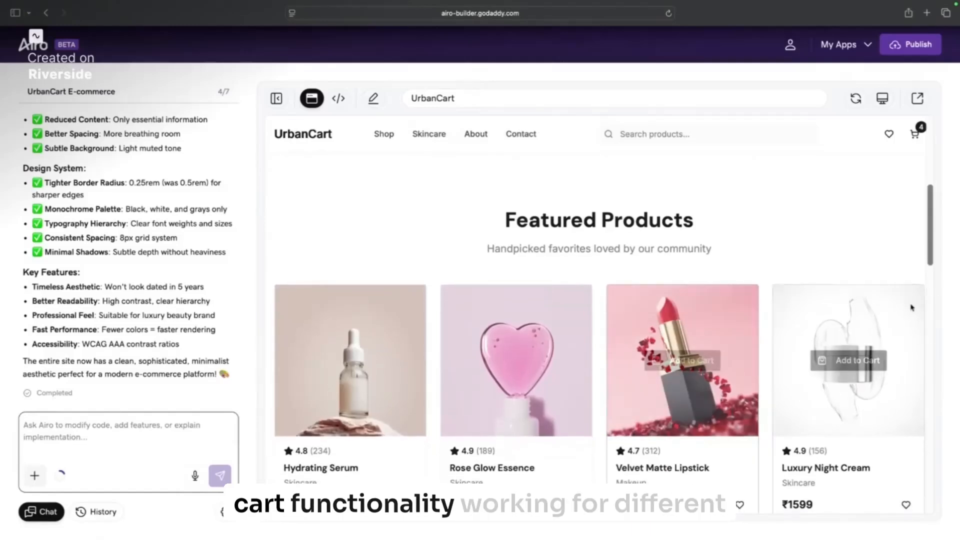
{"action": "scroll", "coordinate": [851, 300], "scroll_direction": "down", "scroll_amount": 2}
{"action": "scroll", "coordinate": [890, 225], "scroll_direction": "up", "scroll_amount": 9}
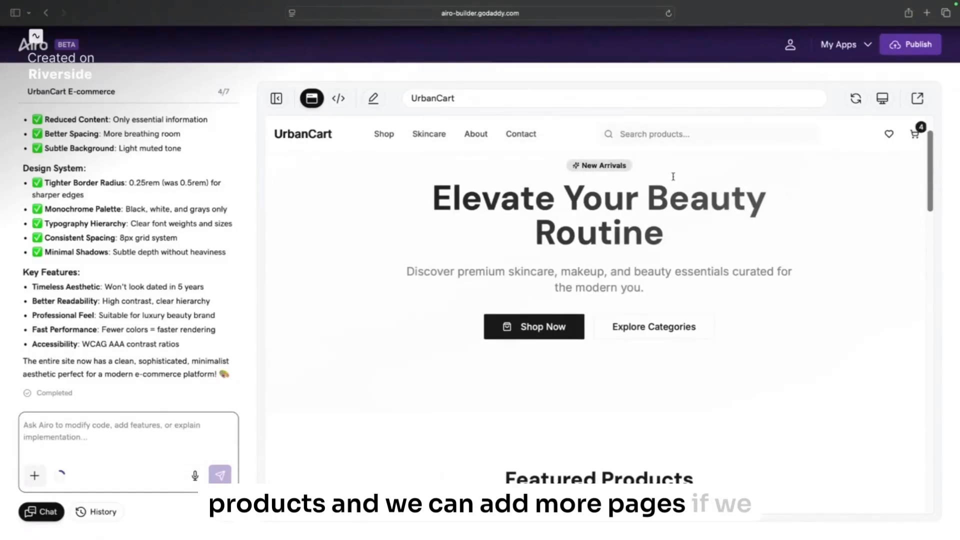
Step: Review the cart, go through to checkout, then return to the UrbanCart homepage
{"action": "left_click", "coordinate": [915, 134]}
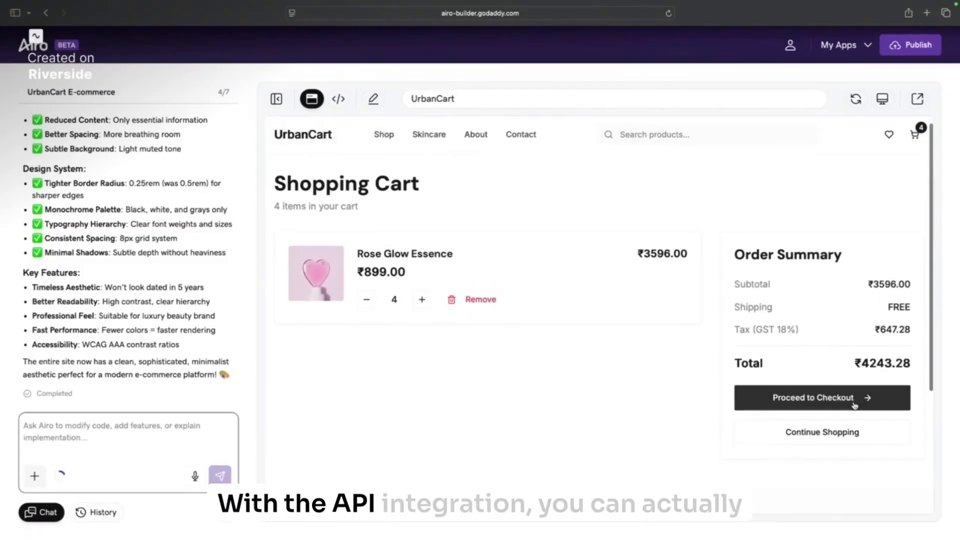
{"action": "left_click", "coordinate": [854, 406]}
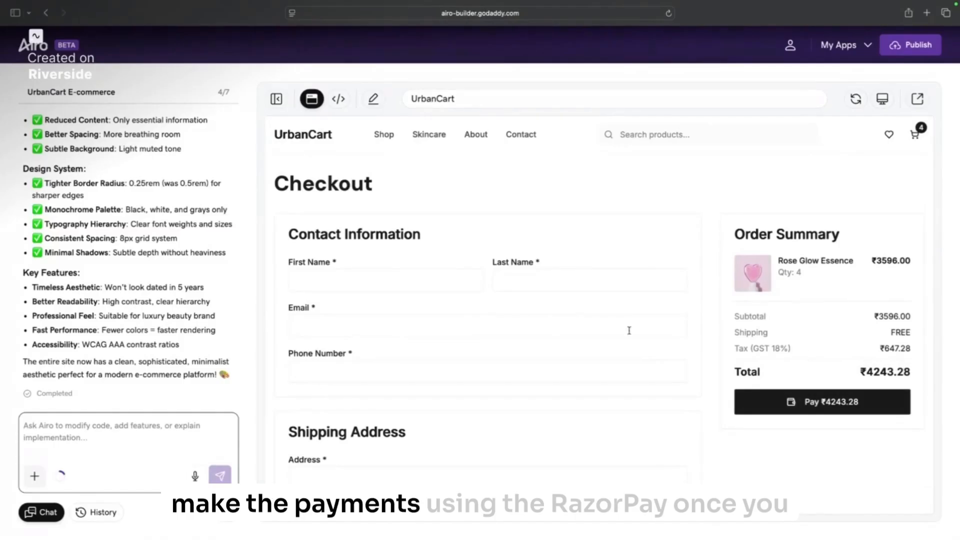
{"action": "scroll", "coordinate": [563, 332], "scroll_direction": "down", "scroll_amount": 10}
{"action": "scroll", "coordinate": [568, 334], "scroll_direction": "up", "scroll_amount": 10}
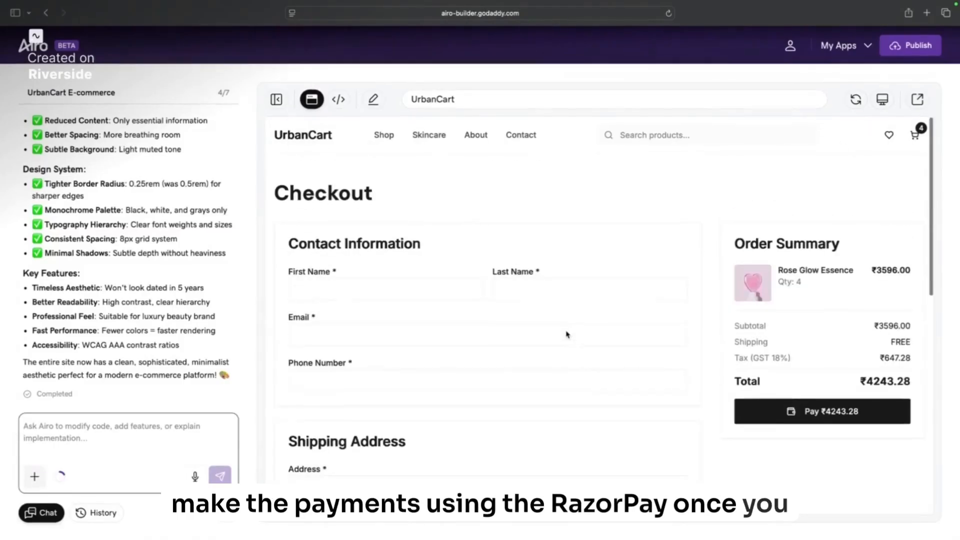
{"action": "left_click", "coordinate": [286, 142]}
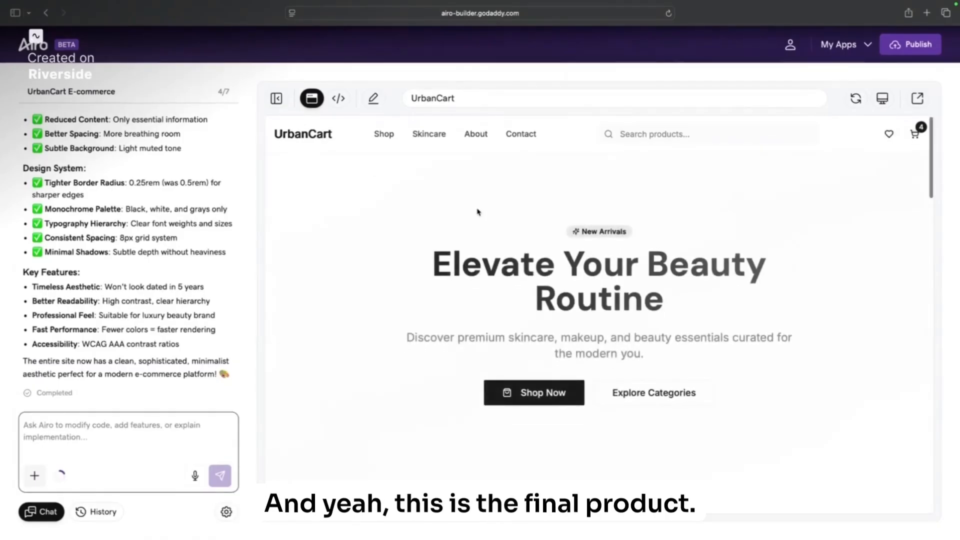